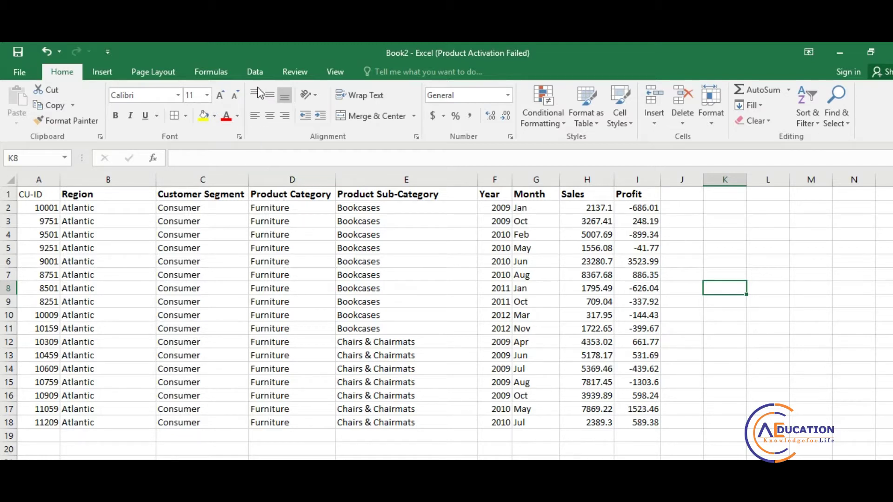
Open the Name Manager to review the workbook's defined names, and close it without making changes
click(215, 72)
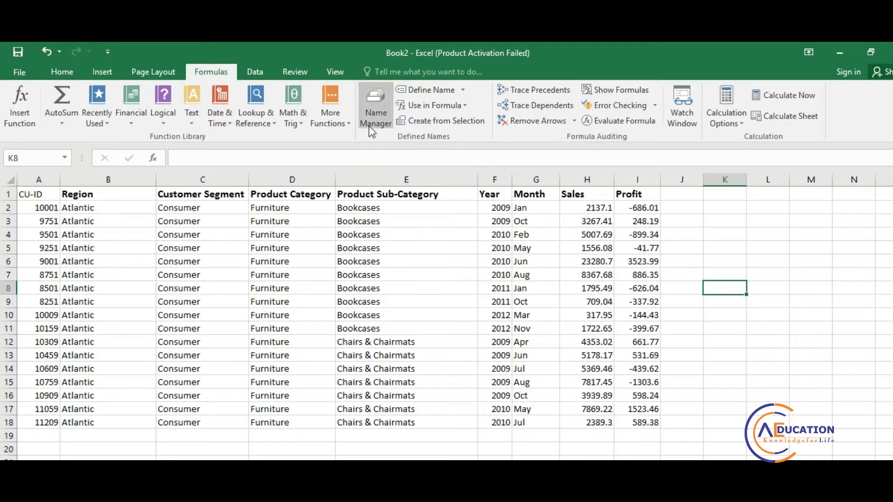
click(374, 103)
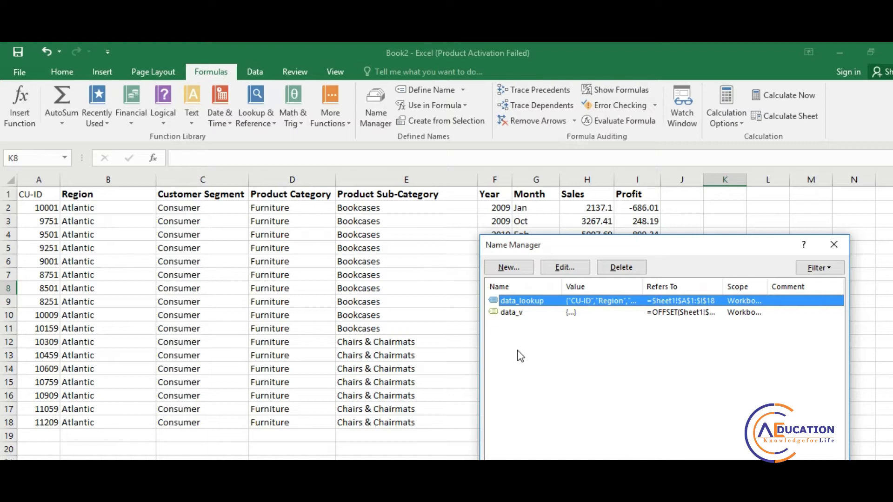
key(Escape)
scroll(343, 285, down, 1)
scroll(128, 236, up, 1)
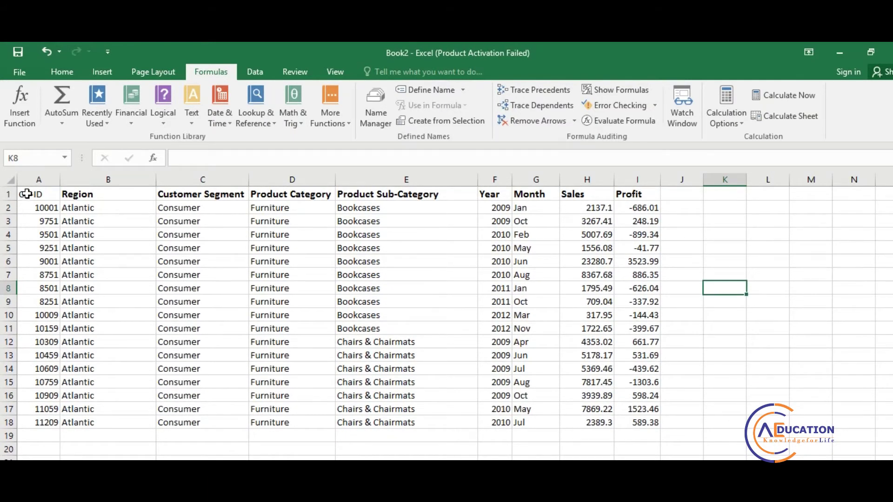
Copy the header row A1:I1 and paste it below the data table, starting at A21
drag(26, 194, 634, 189)
key(ctrl+c)
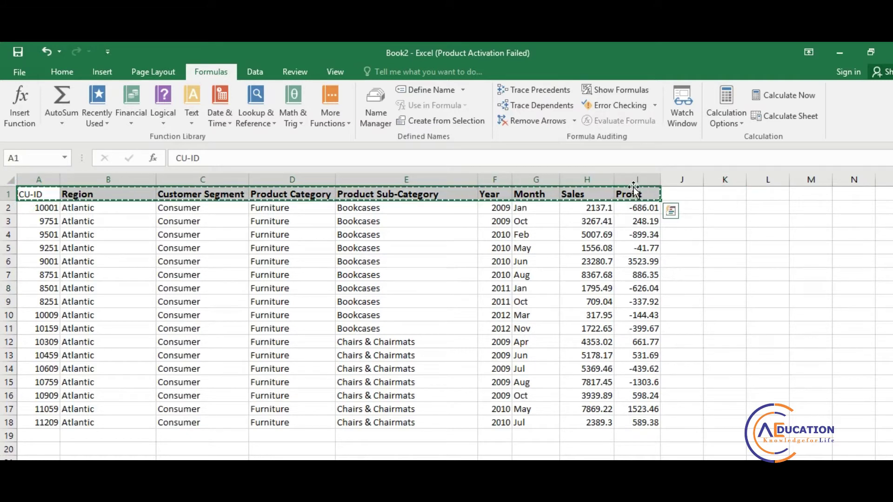
click(45, 458)
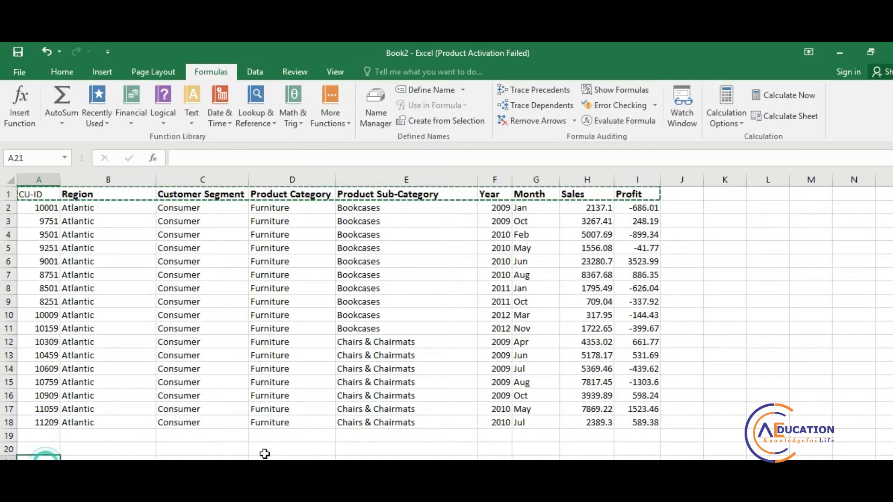
key(ctrl+v)
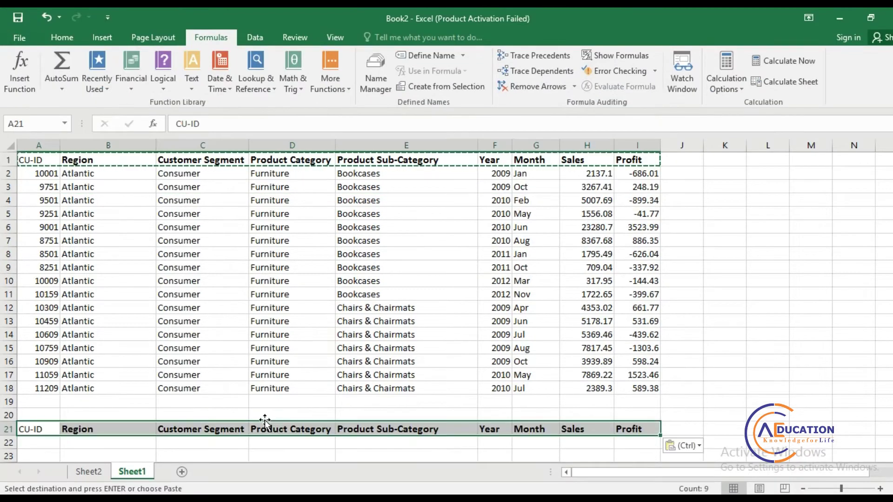
Copy the CU-ID values from A12, A17, A6 and A8 into A22:A25 under the new CU-ID header
scroll(87, 455, down, 1)
click(40, 413)
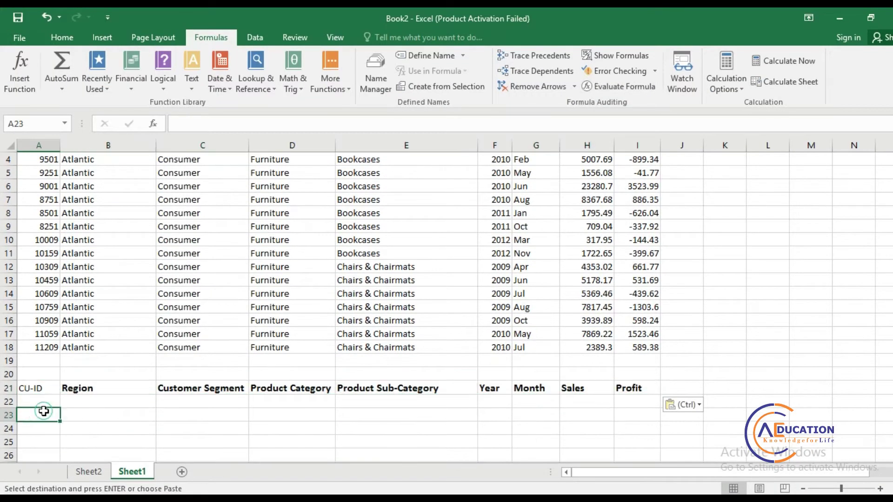
scroll(69, 428, up, 1)
click(45, 308)
scroll(50, 340, down, 1)
ctrl+click(47, 336)
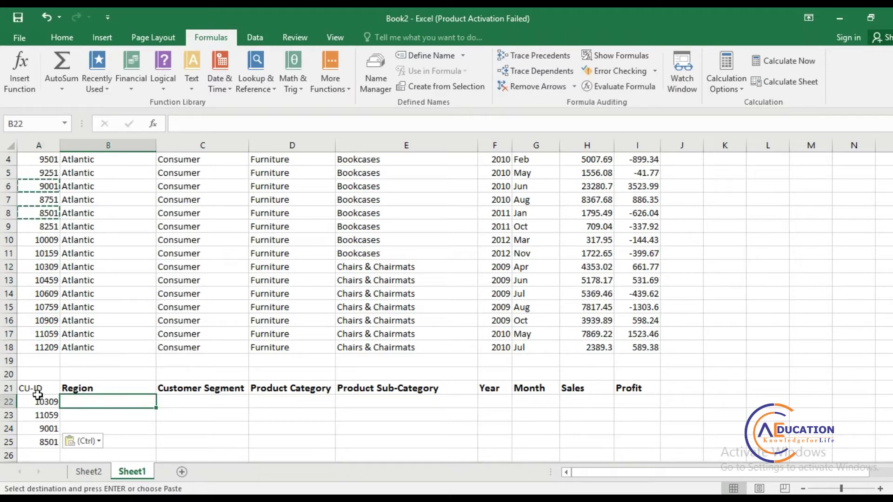
scroll(92, 386, up, 1)
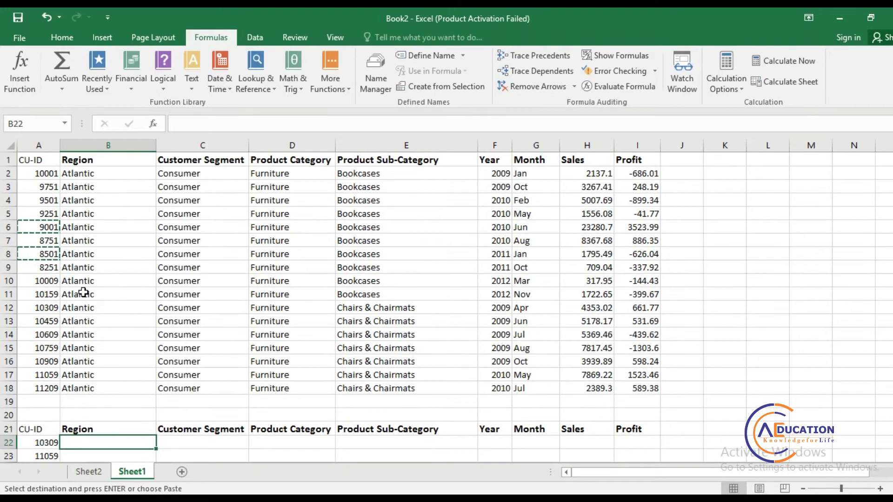
key(Escape)
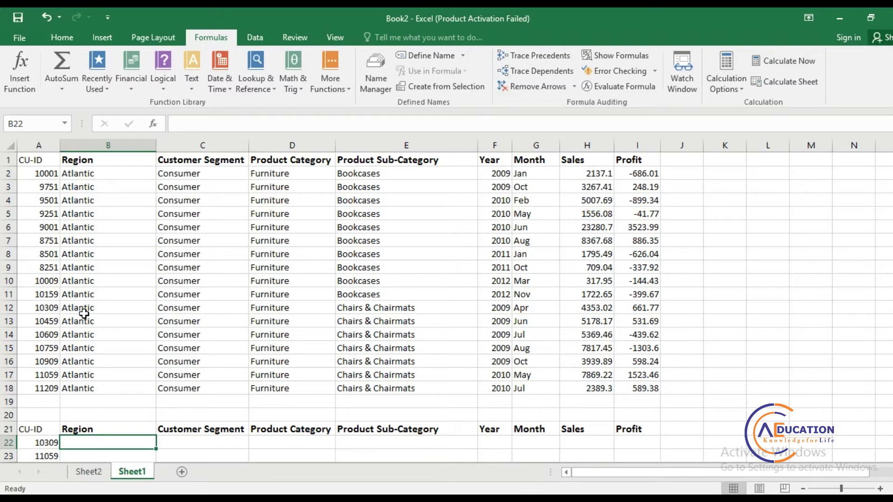
Enter the formula =VLOOKUP(A22,A1:I18,2,0) in B22 to look up the Region for the first CU-ID
text(=)
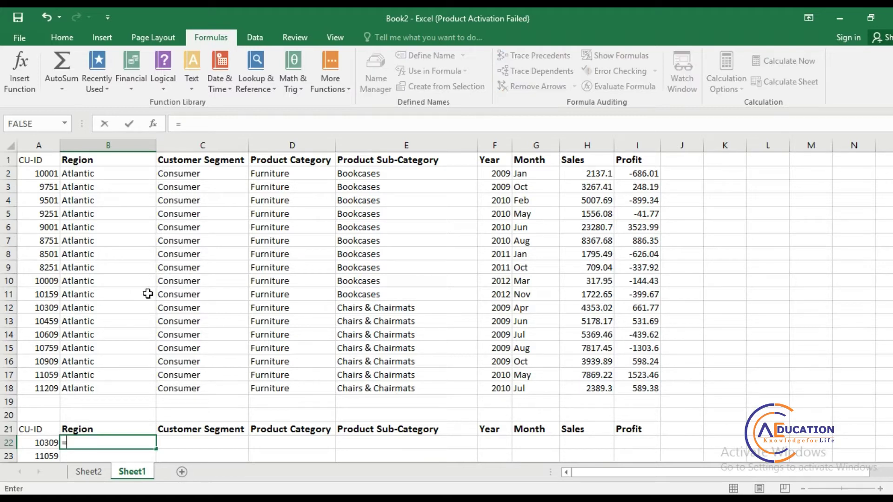
text(VL)
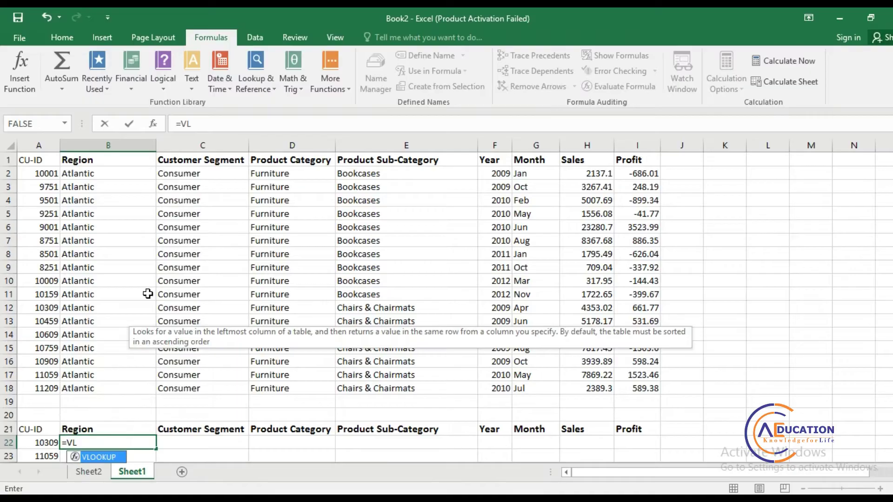
key(Tab)
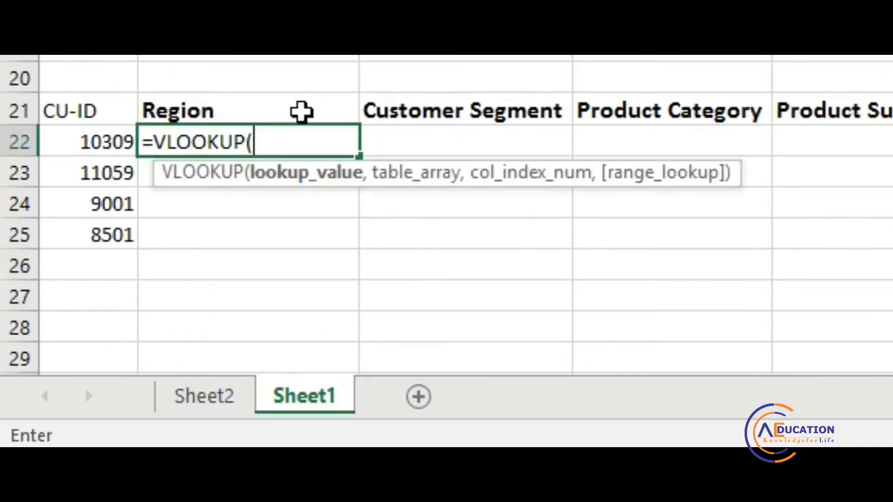
click(98, 143)
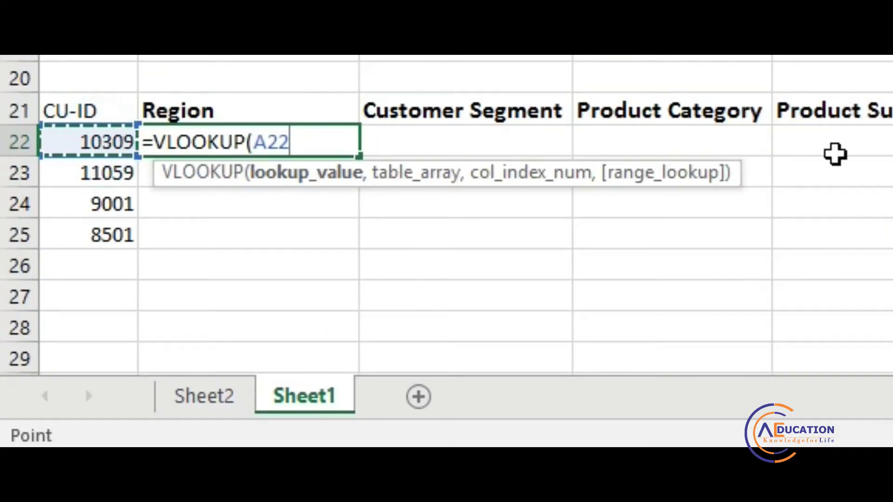
text(,)
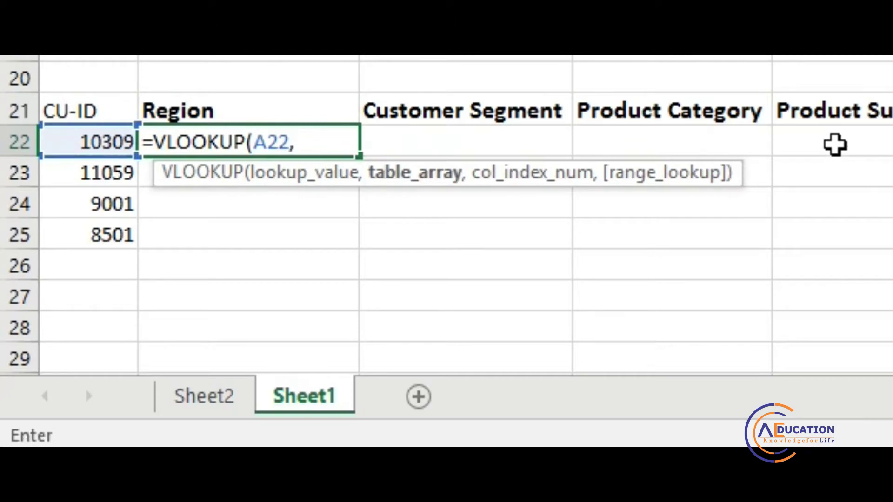
scroll(834, 145, up, 2)
drag(88, 56, 888, 203)
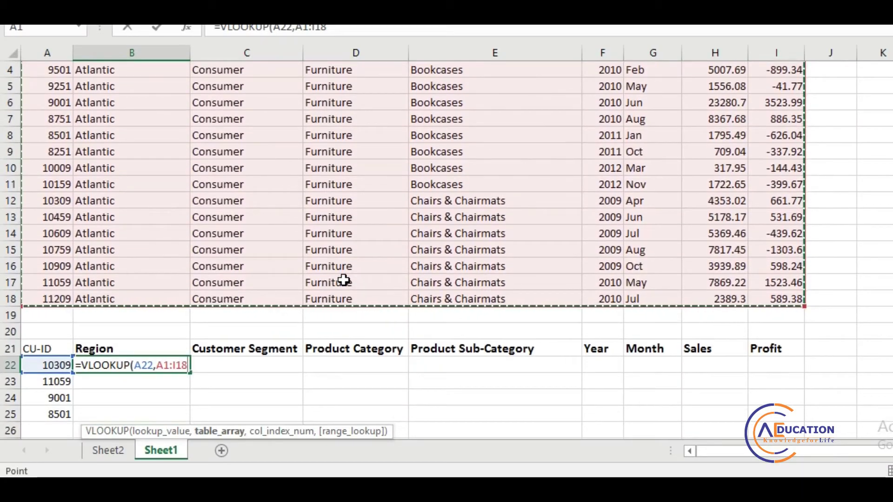
text(,2)
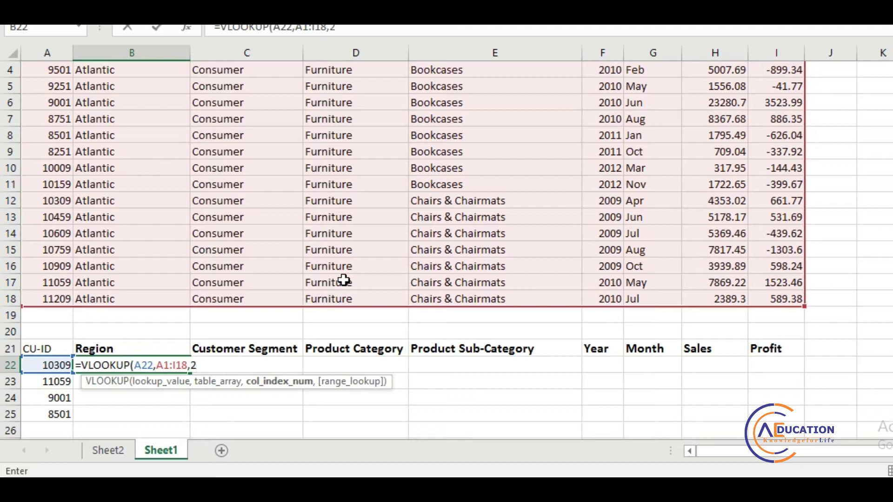
text(,0)
text())
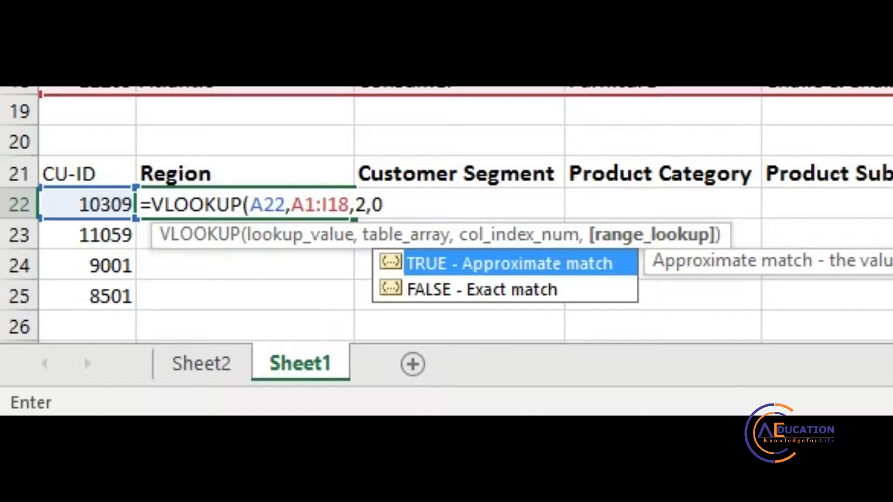
key(Return)
key(Up)
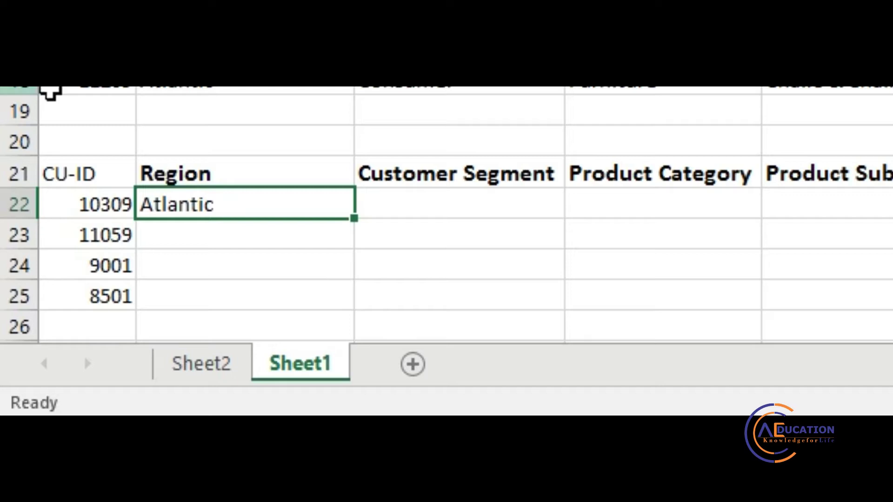
Define a workbook-scoped name V_D that refers to the data table =Sheet1!$A$1:$I$18
scroll(44, 86, up, 1)
drag(28, 157, 613, 376)
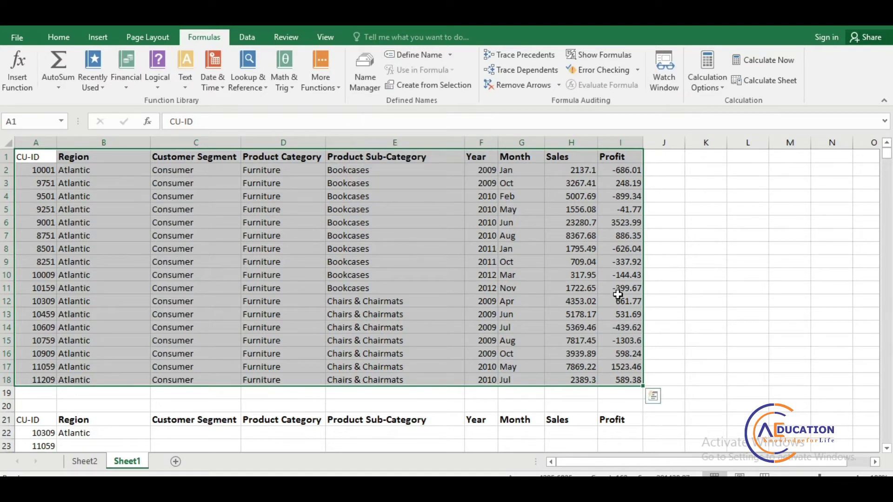
key(ctrl+F3)
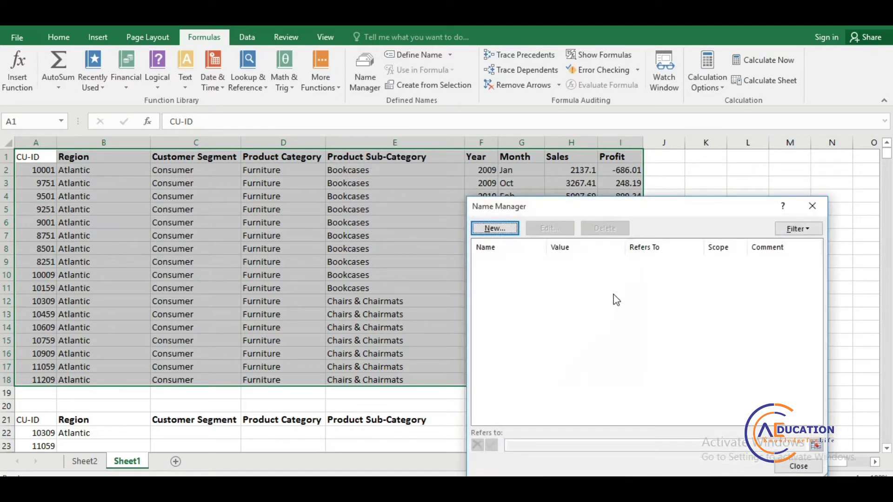
click(502, 228)
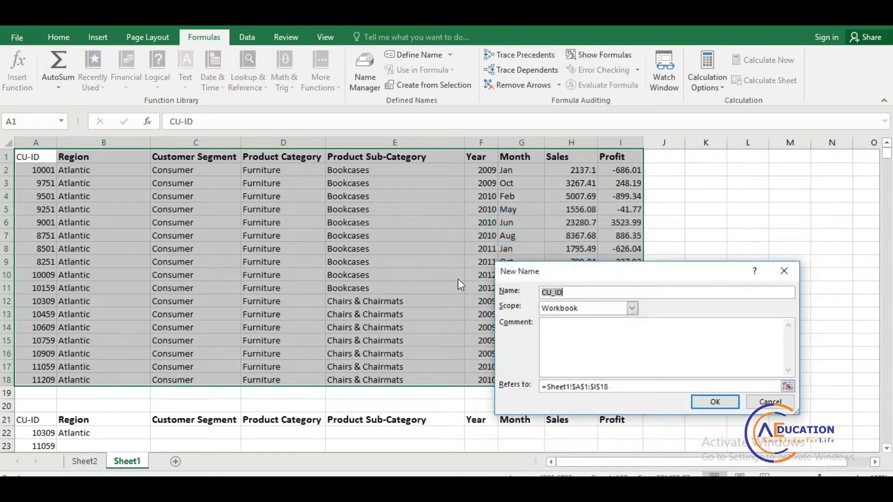
click(561, 292)
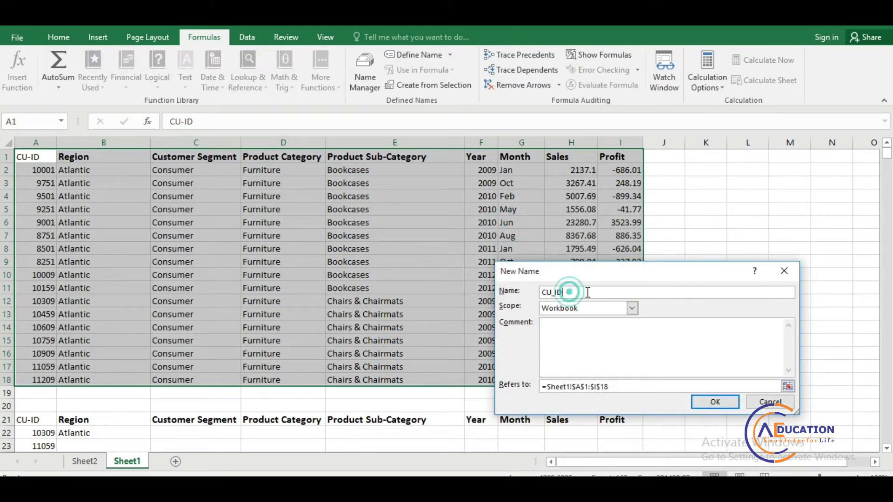
drag(561, 292, 532, 292)
text(V_D)
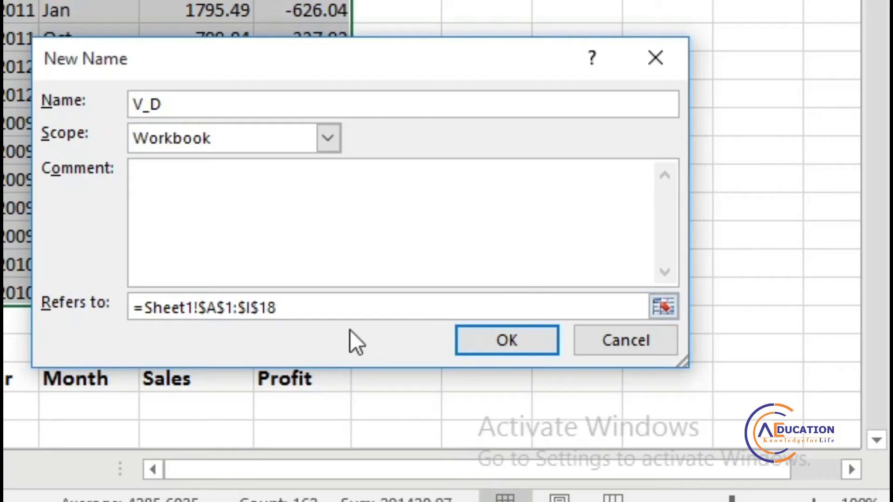
click(633, 386)
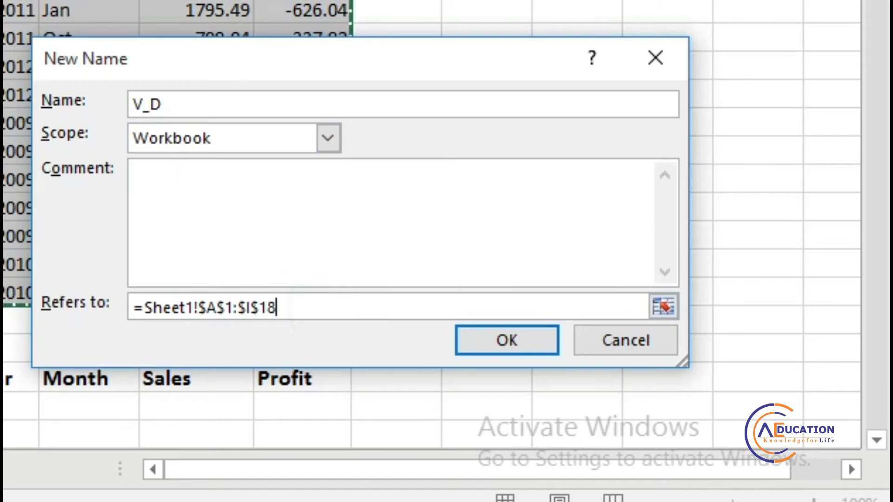
click(502, 337)
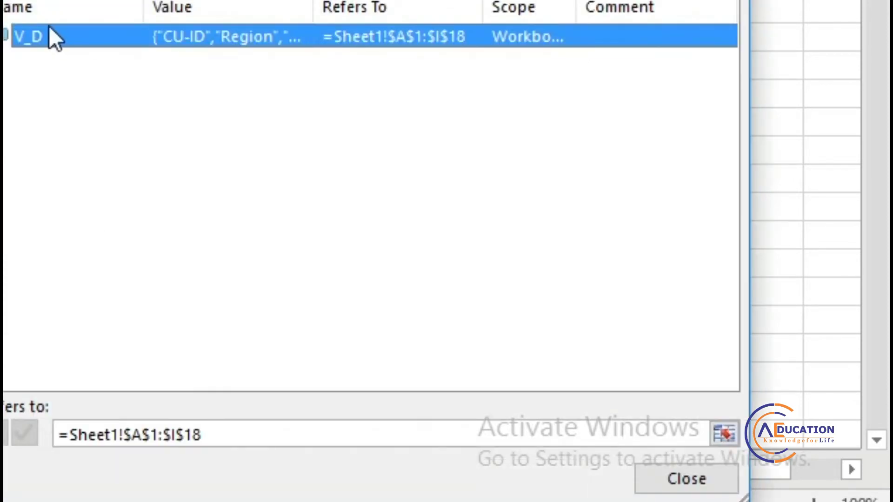
click(667, 467)
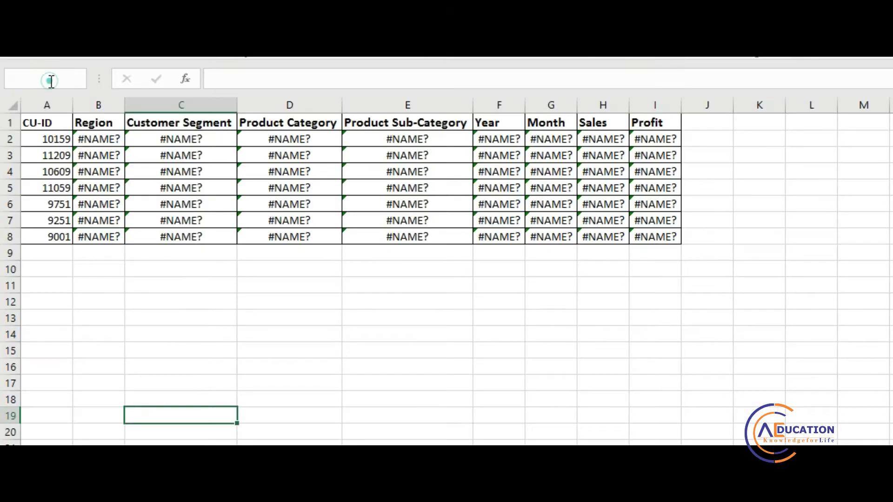
Jump from the other sheet to the named range V_D to check which cells it covers
click(72, 78)
text(V_D)
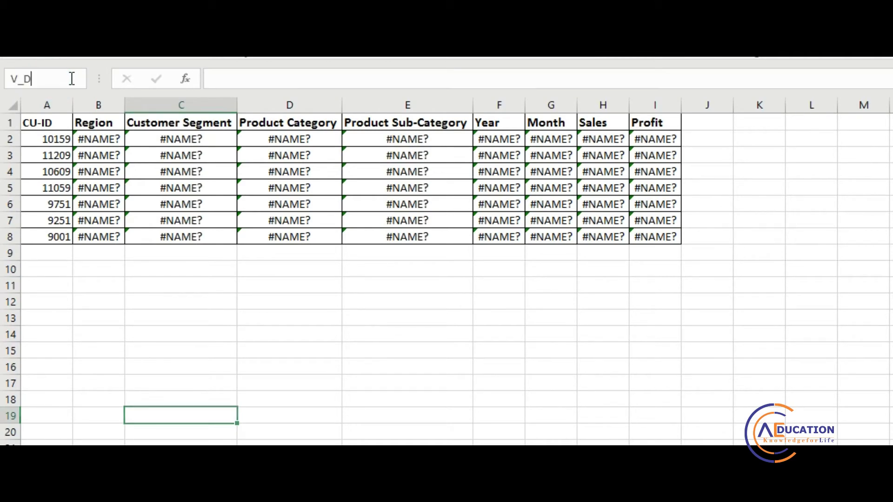
key(Return)
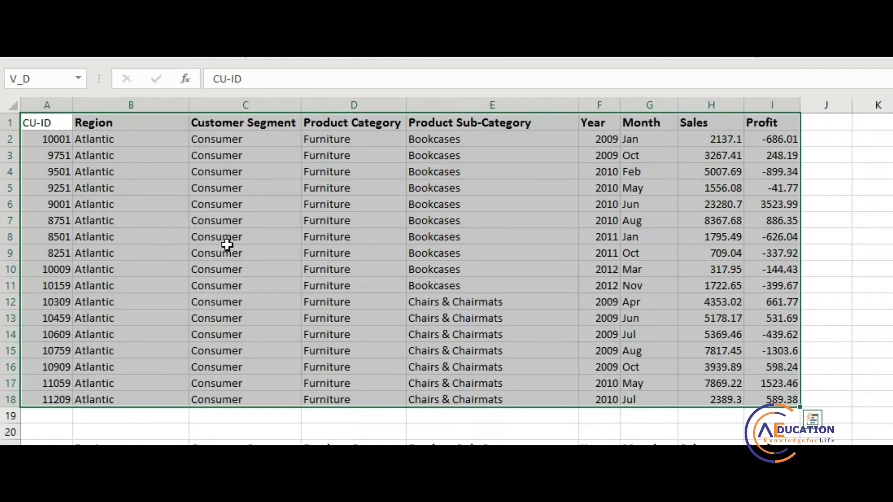
click(222, 269)
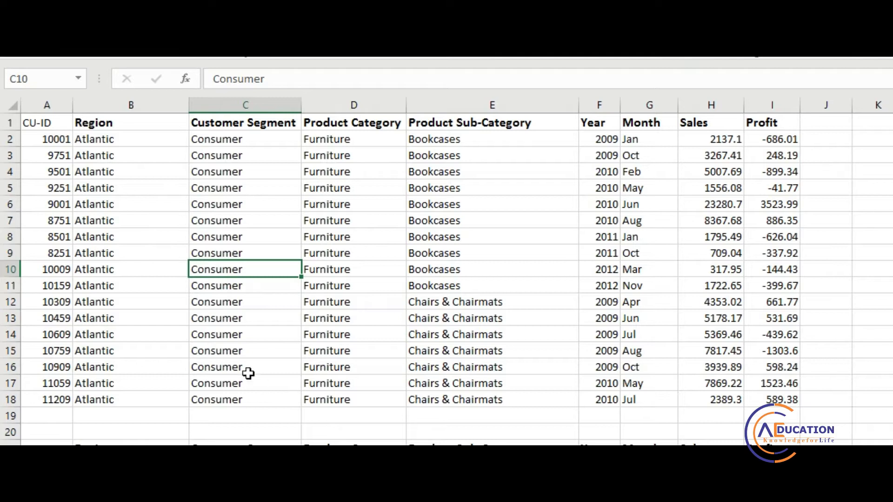
Start a VLOOKUP formula in C22 with A22 as the lookup value and the named range V_D as the table array
scroll(229, 405, down, 1)
click(129, 433)
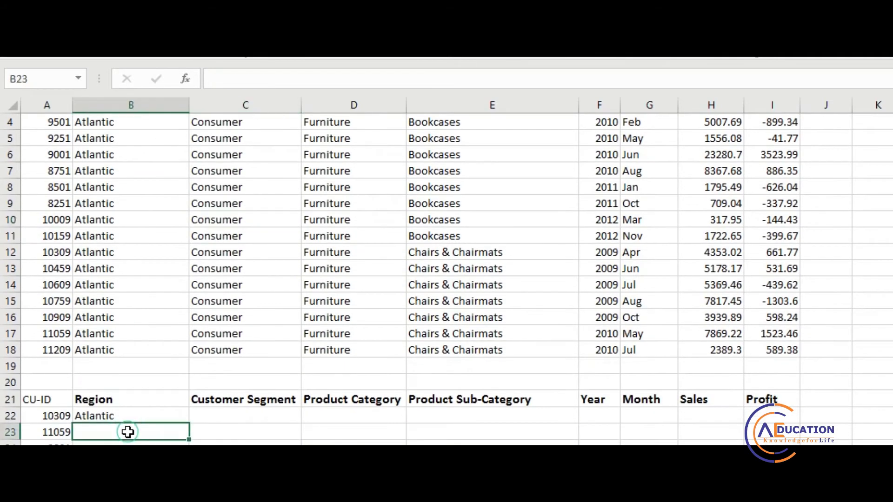
click(255, 414)
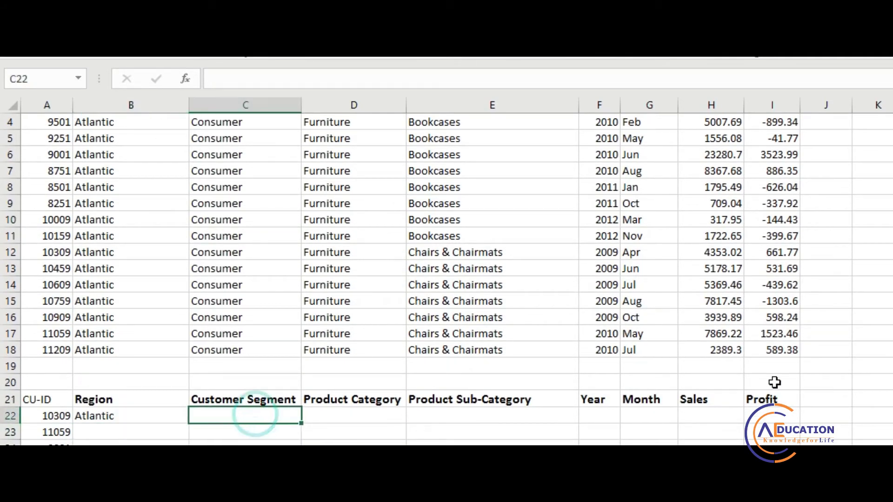
text(=VK)
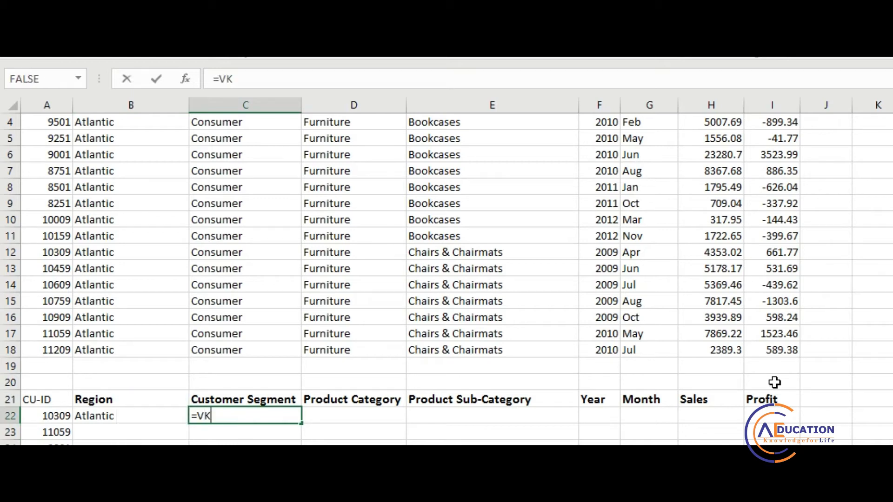
key(BackSpace)
text(L)
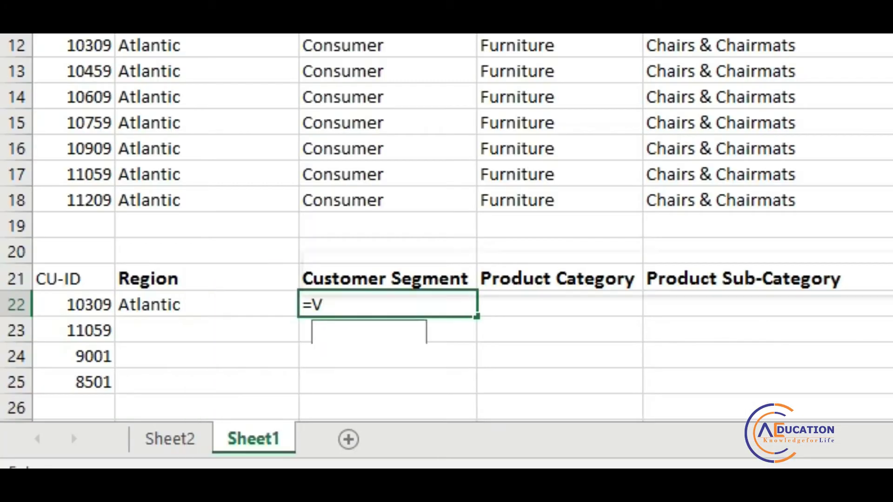
key(Tab)
key(Left)
key(Left)
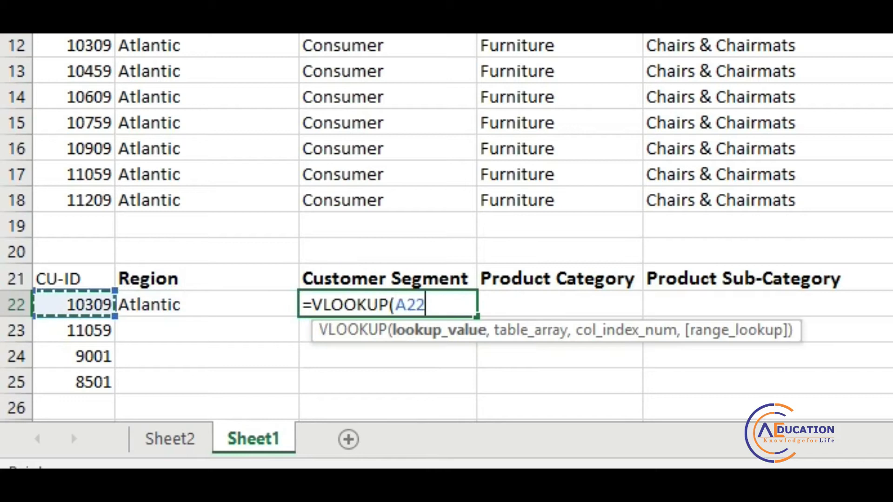
text(,)
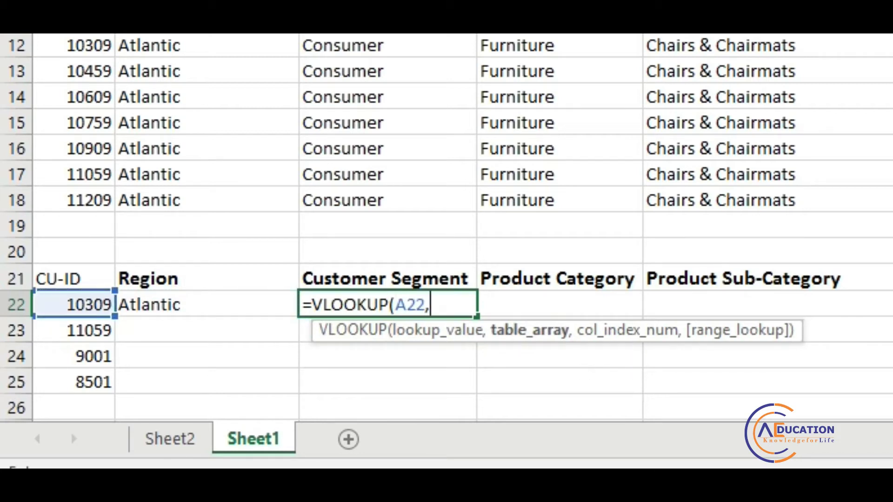
text(V)
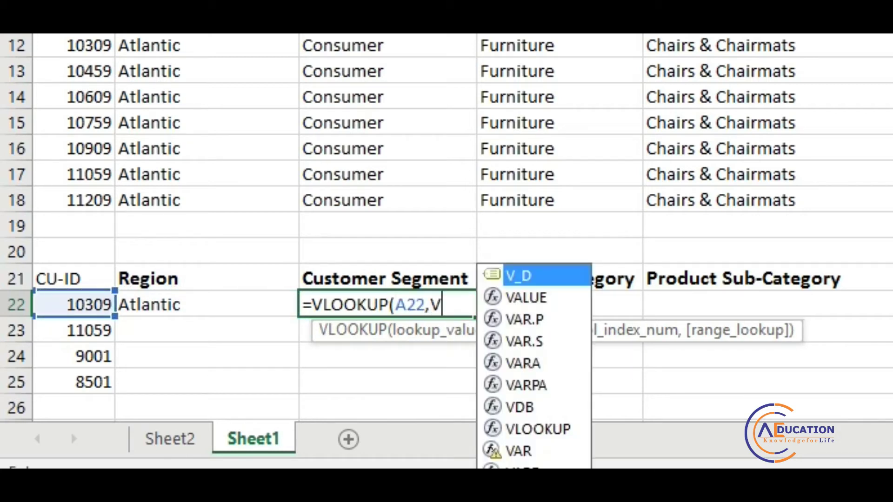
key(Tab)
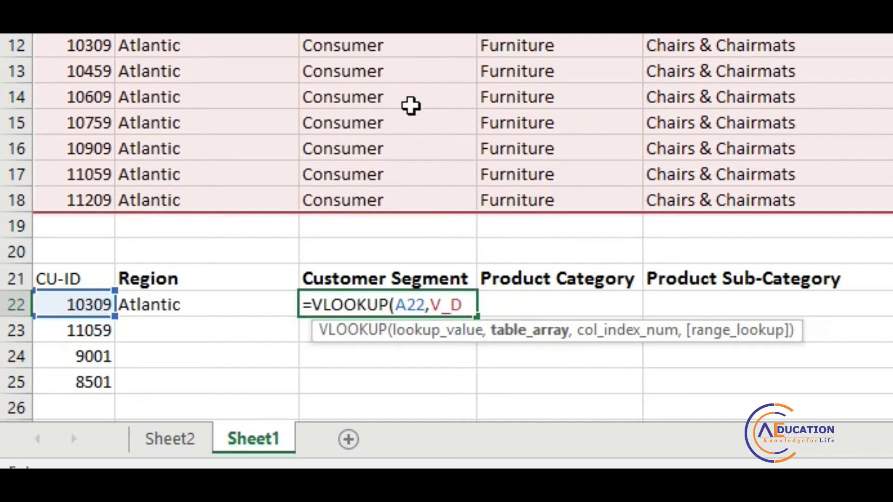
scroll(412, 52, up, 1)
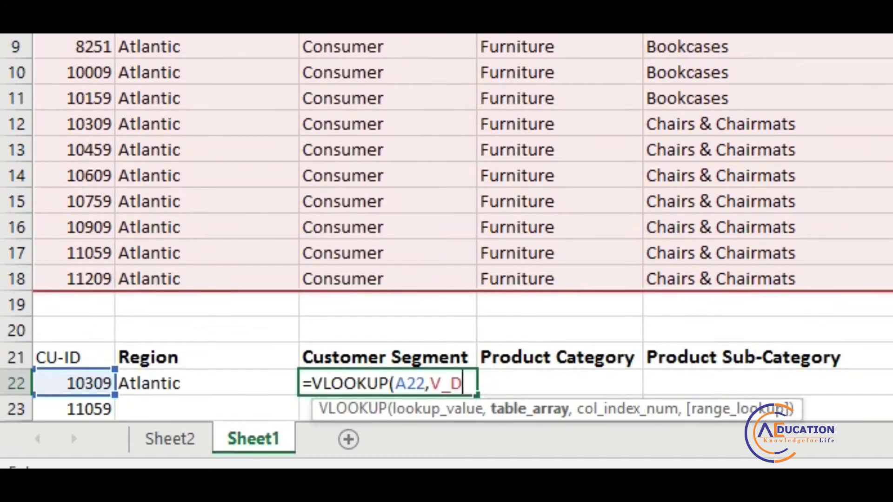
scroll(883, 159, down, 1)
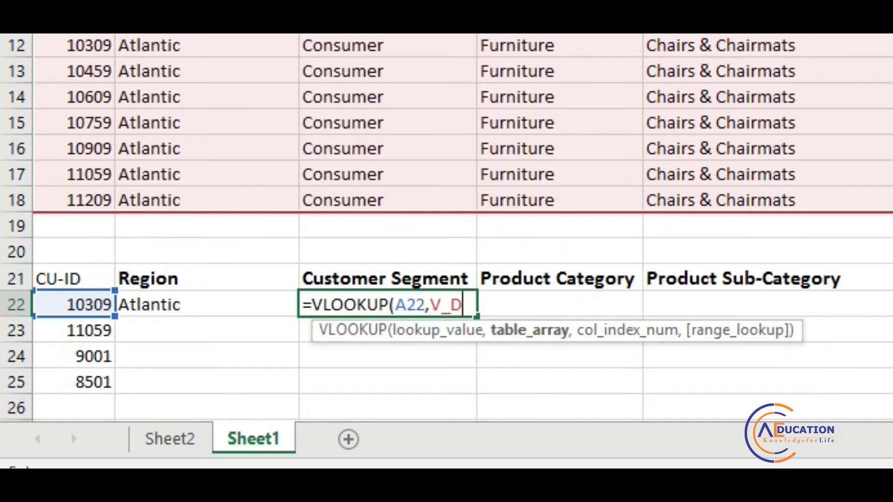
Complete the C22 VLOOKUP with column index 3 and range lookup 0 to return the Customer Segment
text(,2)
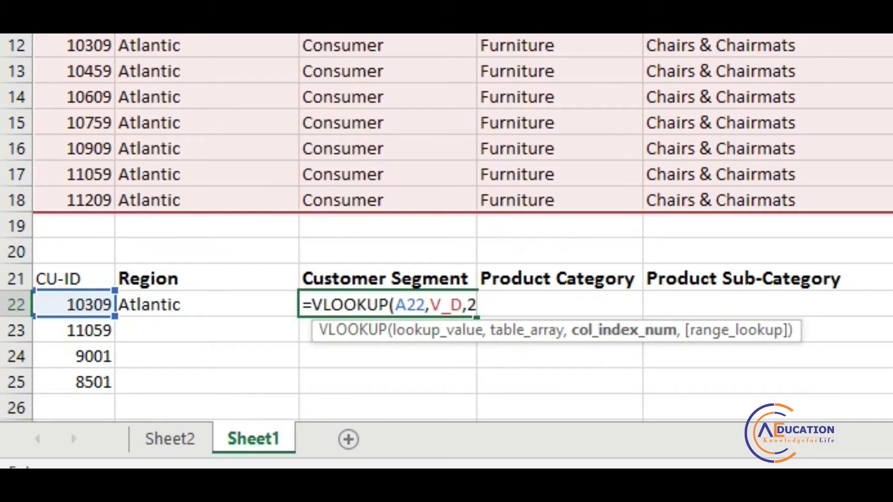
key(BackSpace)
text(3,0)
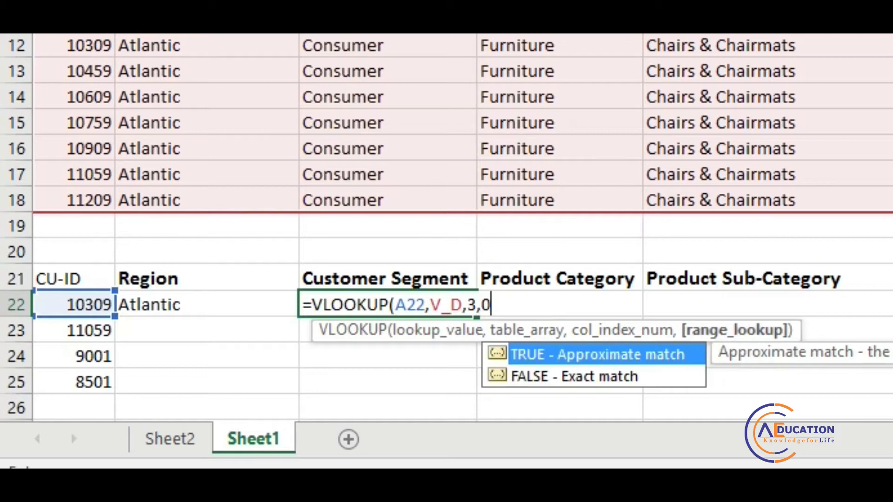
text())
key(Return)
key(Up)
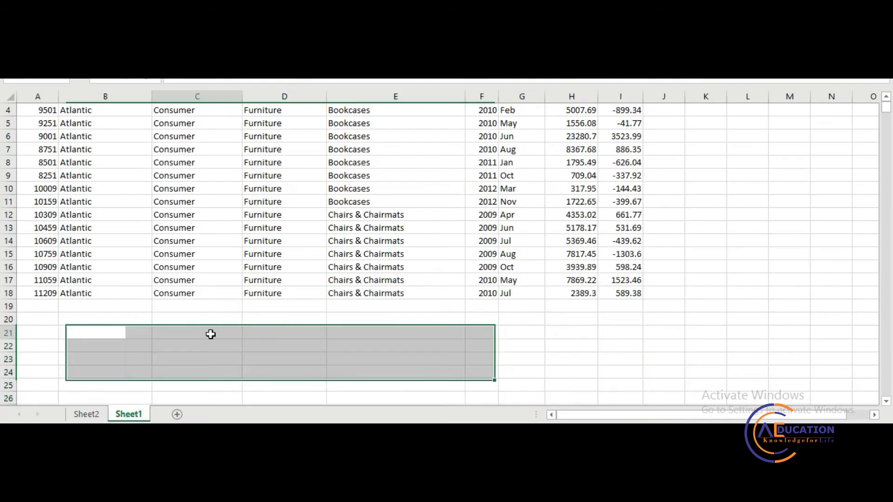
Start an OFFSET formula in K7 with the absolute cell $A$1 as its reference
click(386, 279)
scroll(209, 326, up, 1)
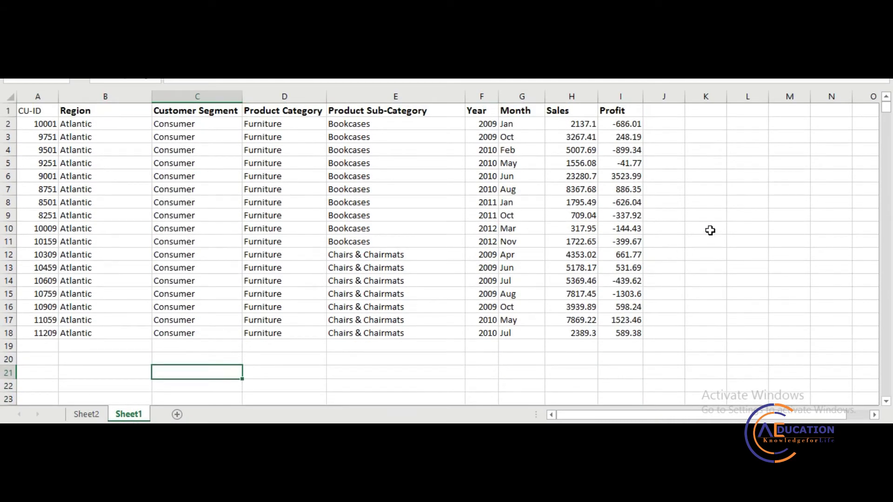
click(713, 189)
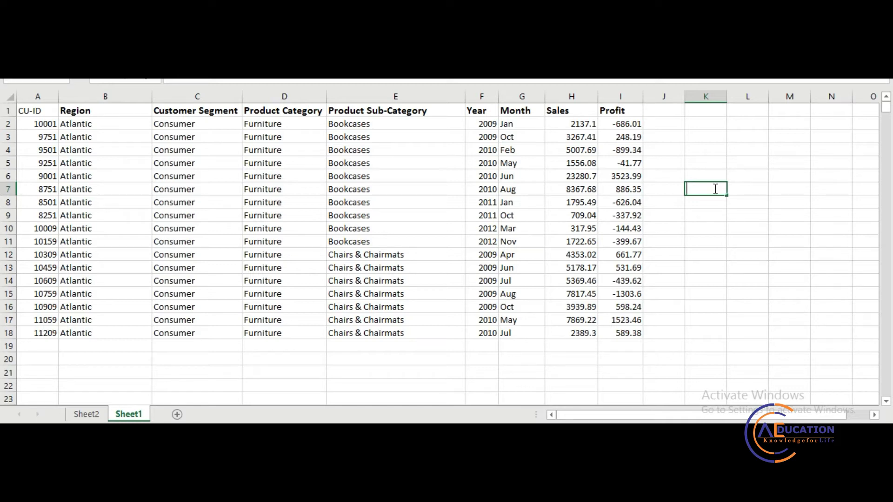
text(OF)
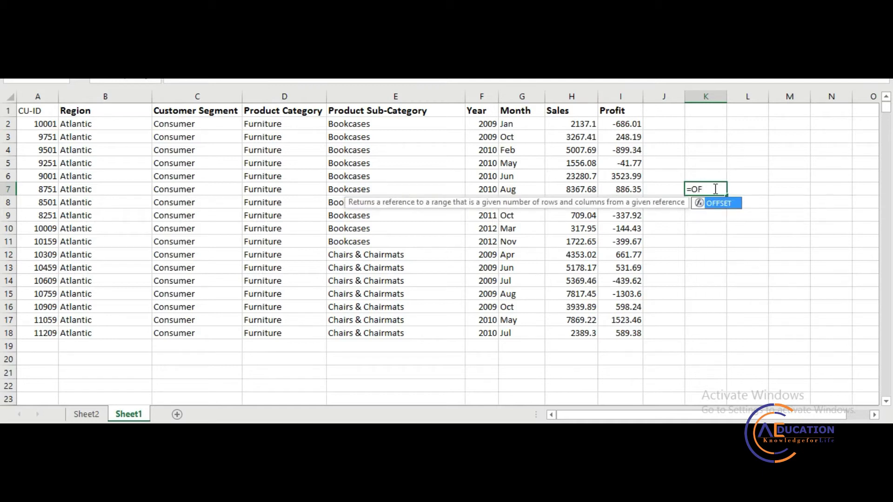
key(Tab)
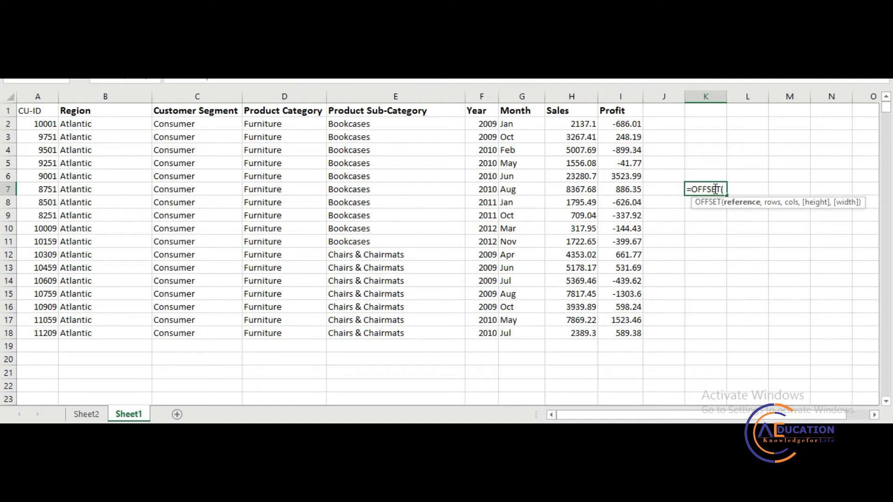
key(Left)
key(Left)
key(Left)
key(Left)
key(Left)
key(Left)
key(Left)
key(Left)
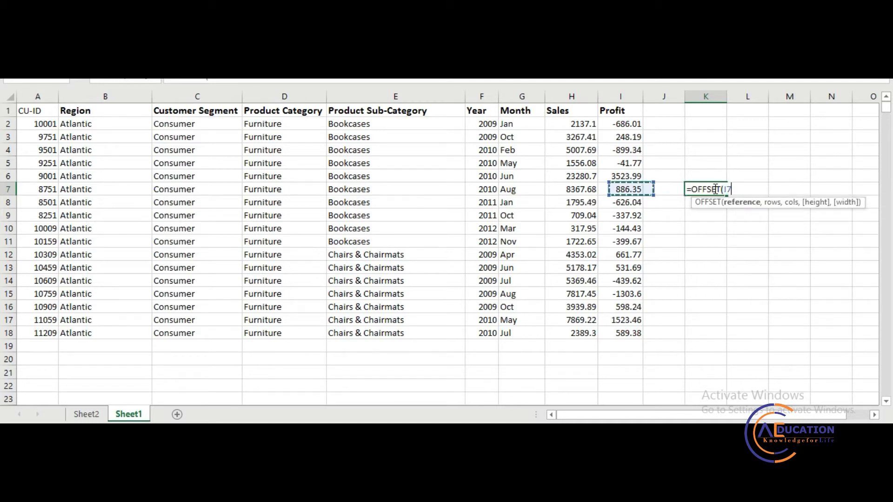
key(Left)
key(Left)
key(Up)
key(Up)
key(Up)
key(Up)
key(Up)
key(Up)
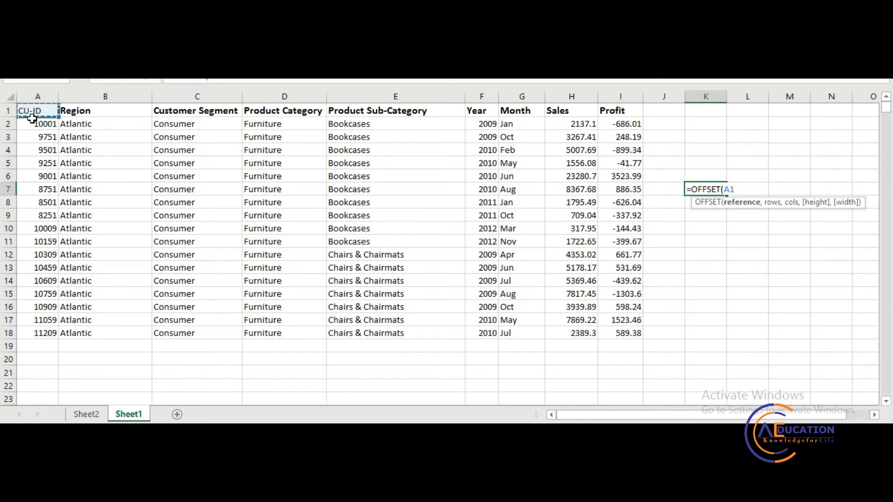
key(F4)
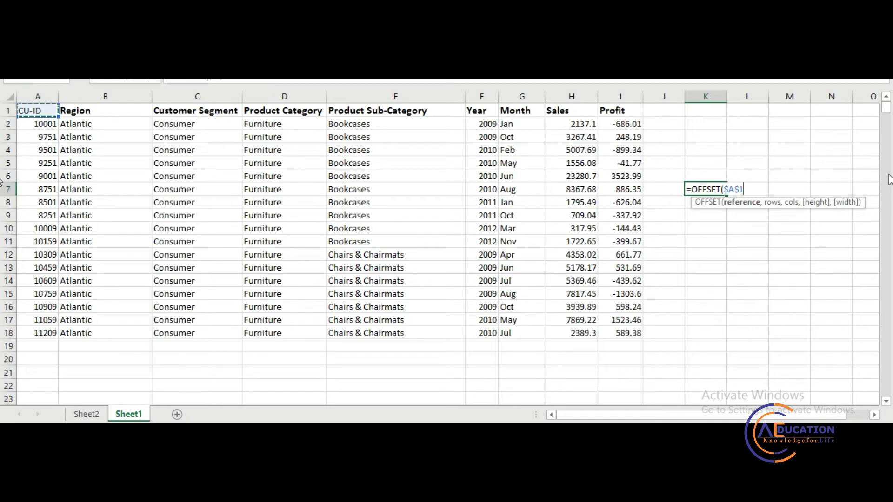
Set both the rows and cols arguments of the OFFSET formula to 0
text(,)
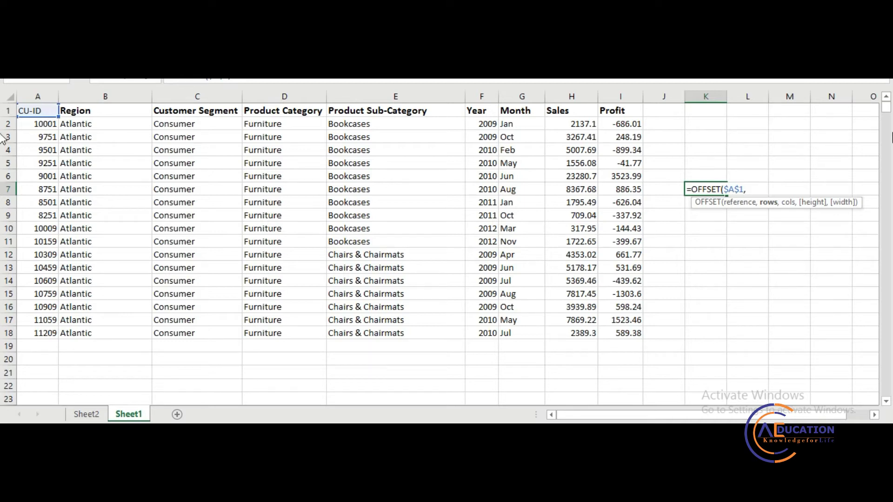
text(0,)
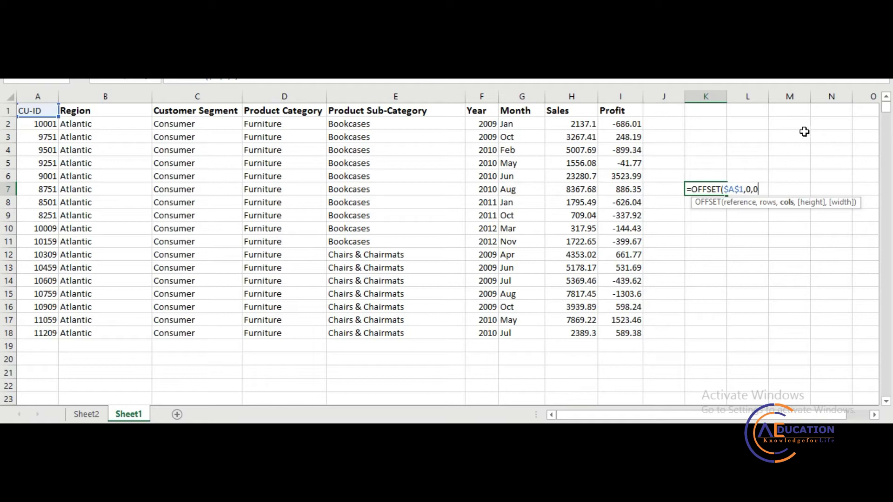
text(0,)
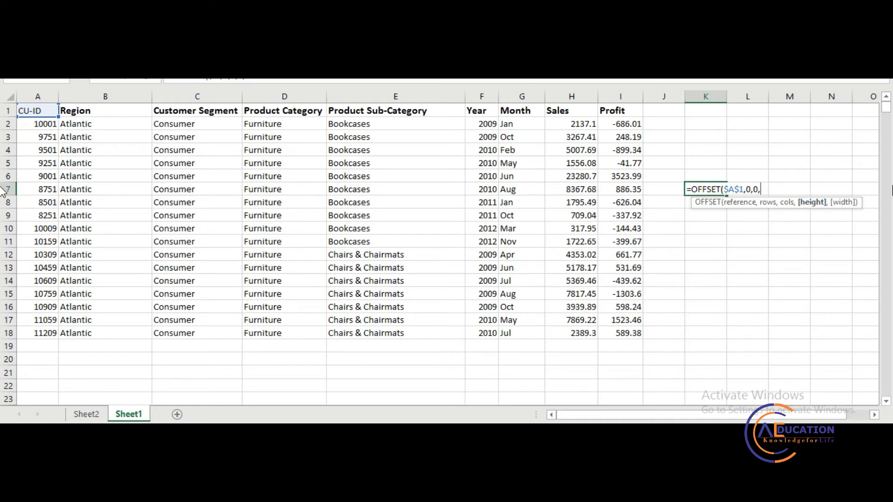
Use COUNT over the whole absolute column $A:$A as the height argument of the OFFSET formula
text(COUN)
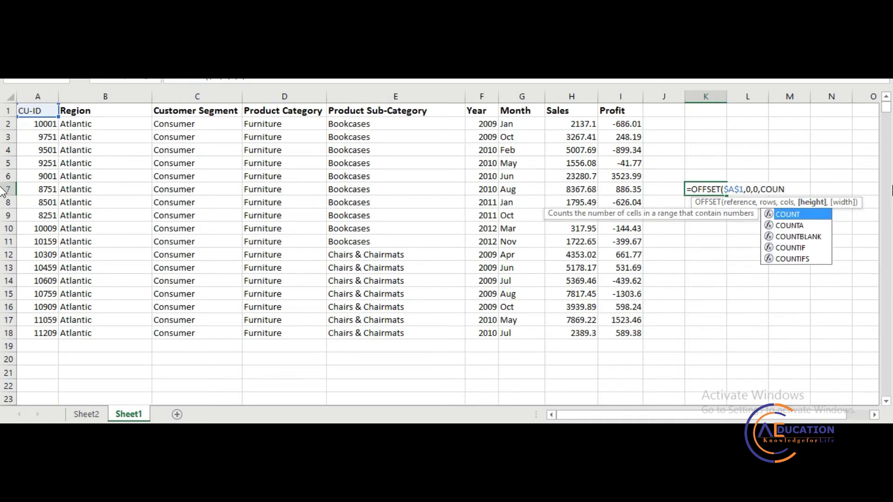
key(Tab)
key(Left)
key(Left)
key(Left)
key(Left)
key(Left)
key(Left)
key(Left)
key(Left)
key(Left)
key(Left)
key(Up)
key(Up)
key(Up)
key(Up)
key(Up)
key(Up)
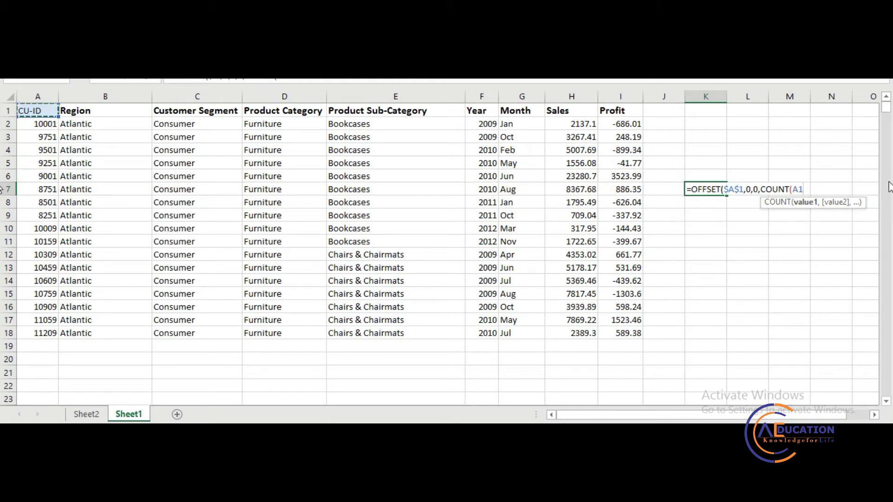
click(38, 96)
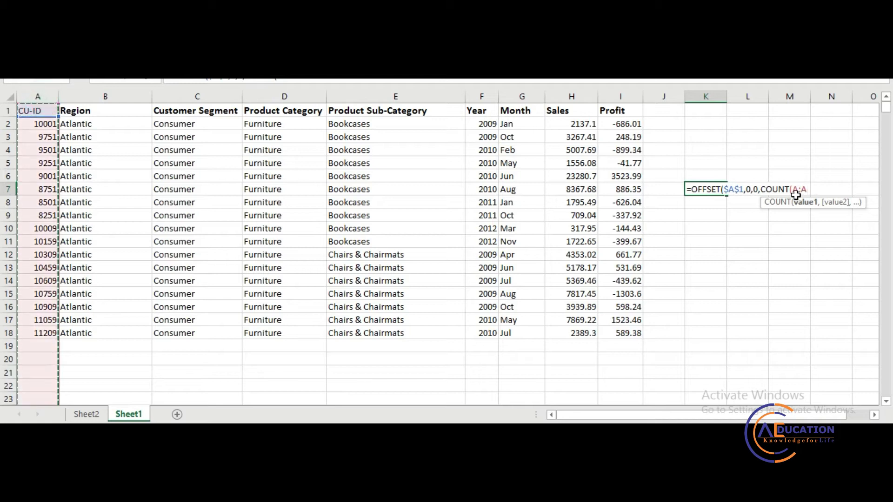
key(F4)
Use COUNTA over the whole of row 1 as the OFFSET width argument and enter the formula in K7
text(),COUN)
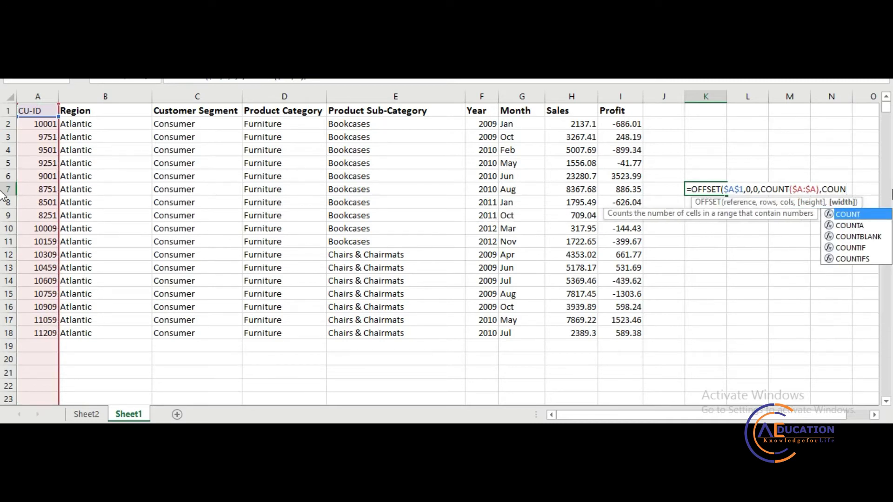
key(Down)
key(Tab)
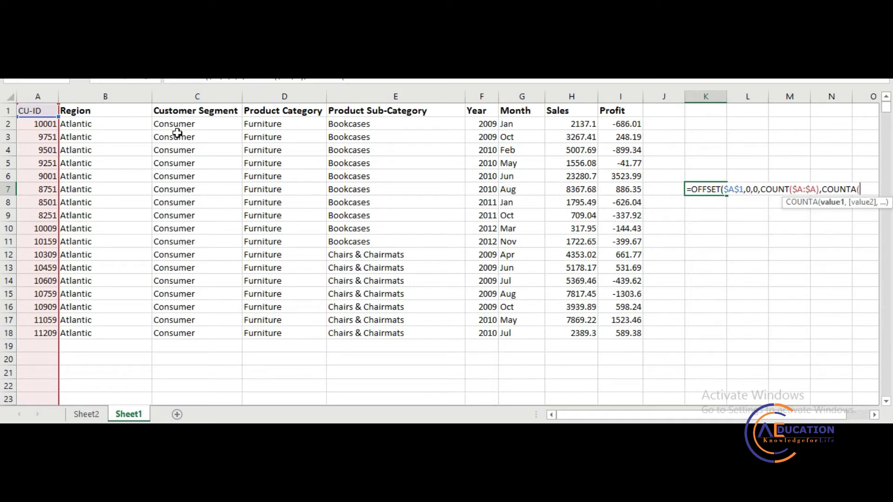
click(9, 110)
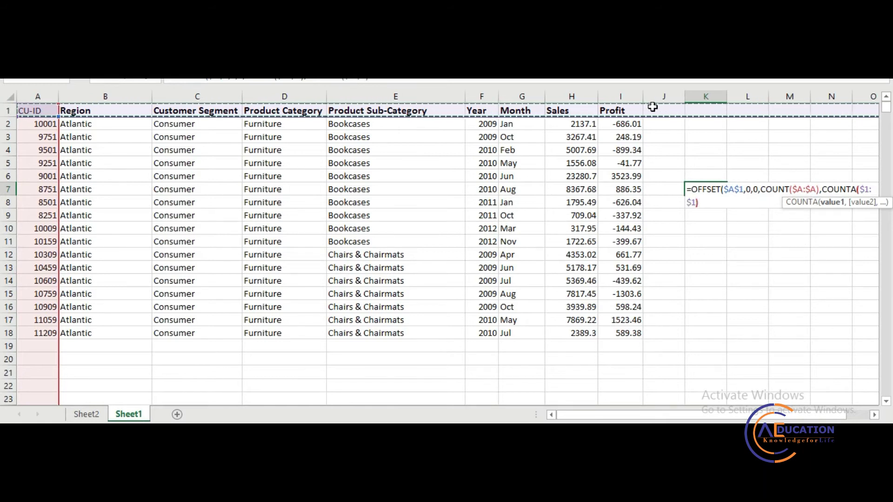
text())
key(Return)
key(Return)
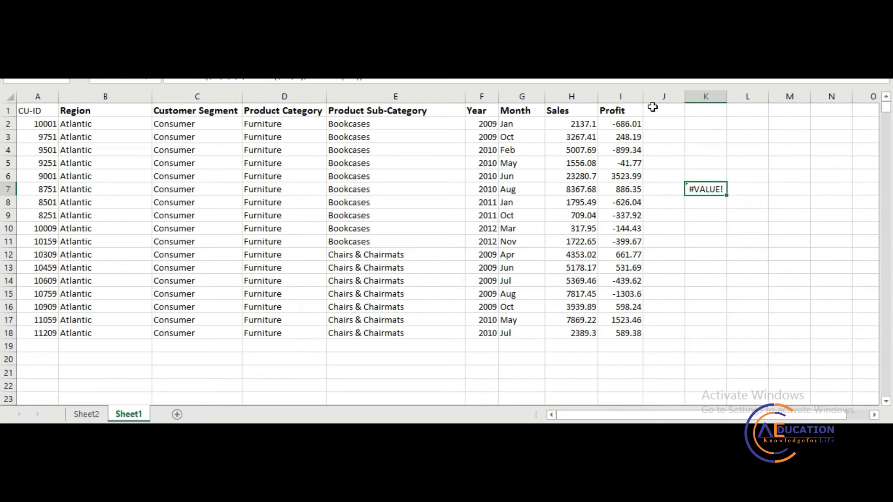
Try entering the OFFSET formula in K7 as an array formula
key(F2)
key(ctrl+shift+Return)
key(Up)
key(Down)
Copy the complete OFFSET formula text from K7 and clear the cell
key(F2)
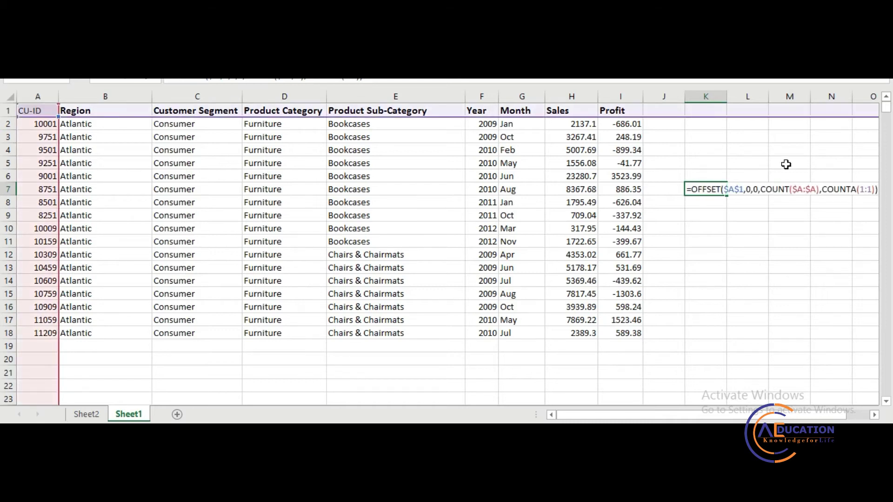
key(shift+Home)
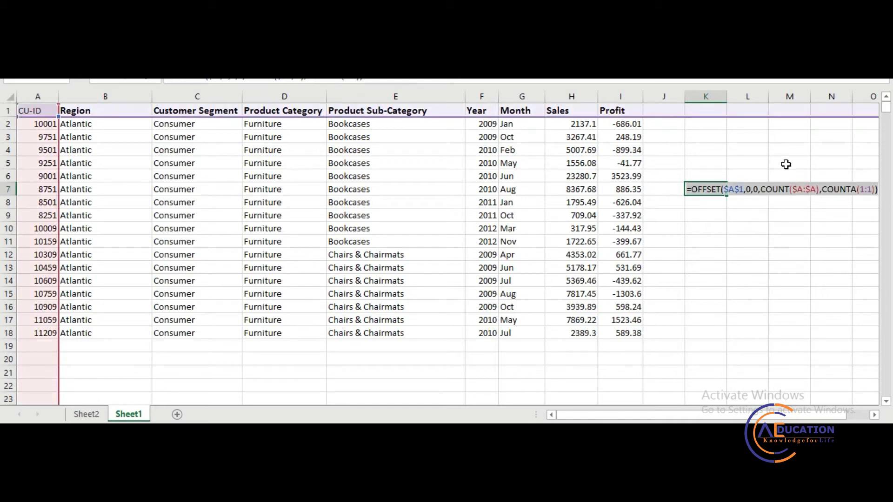
key(Escape)
key(Delete)
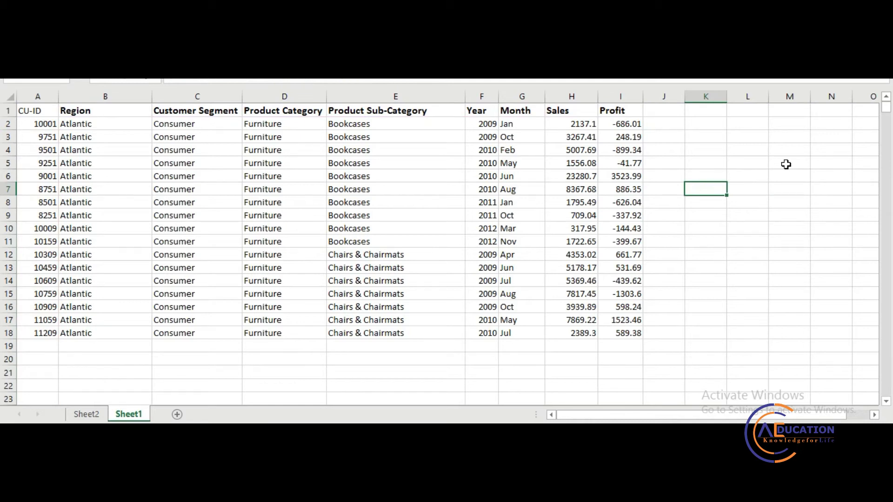
Create the workbook-scoped name V_DATA referring to =OFFSET($A$1,0,0,COUNT($A:$A),COUNTA(1:1))
key(ctrl+F3)
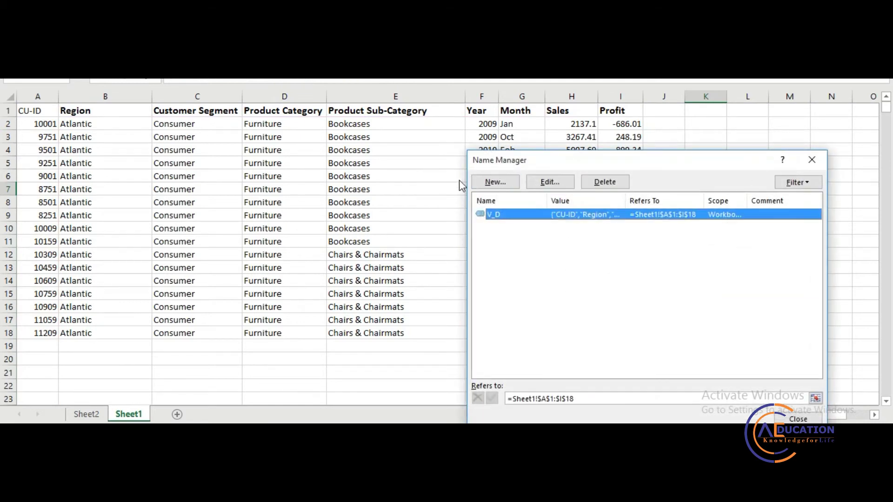
click(487, 183)
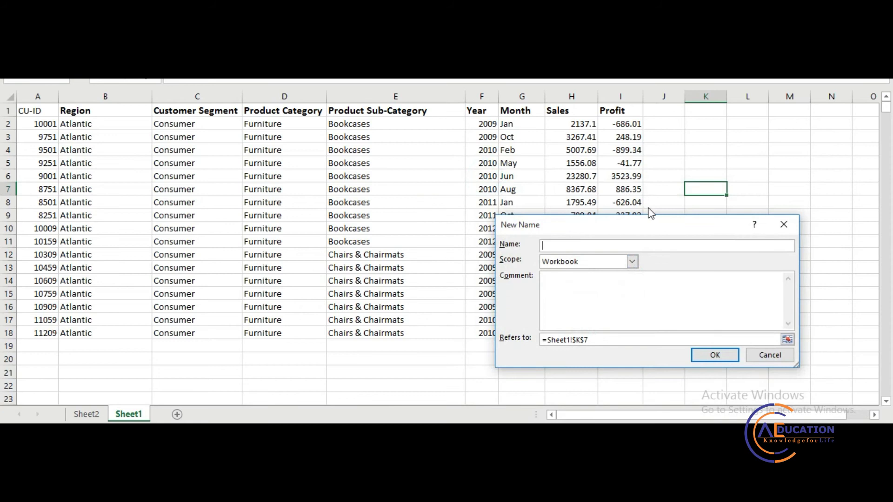
key(ctrl+v)
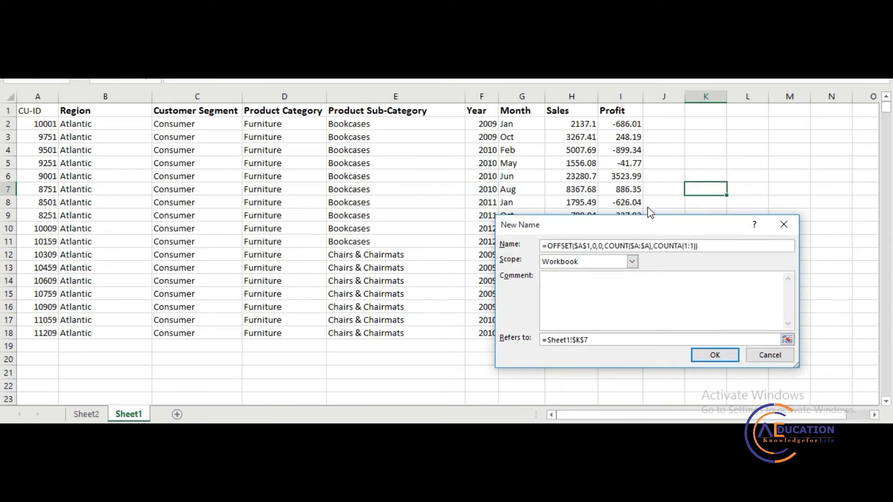
key(ctrl+a)
key(BackSpace)
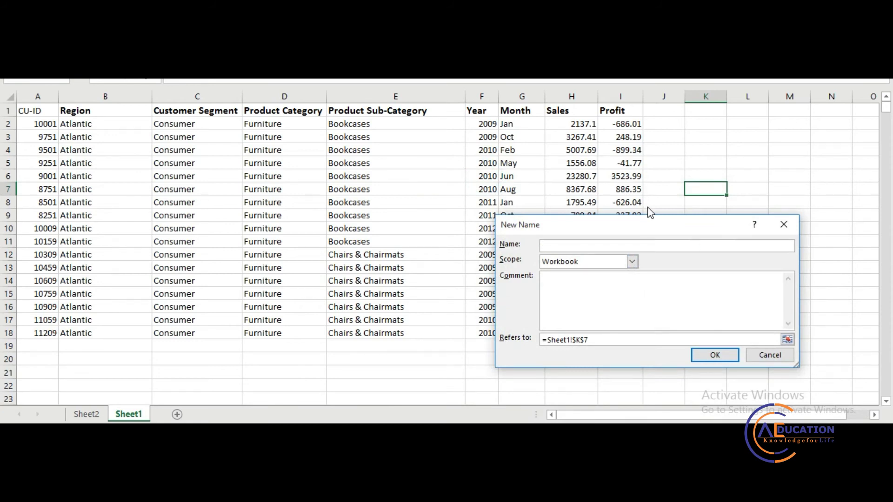
text(V_DATA)
drag(597, 339, 525, 341)
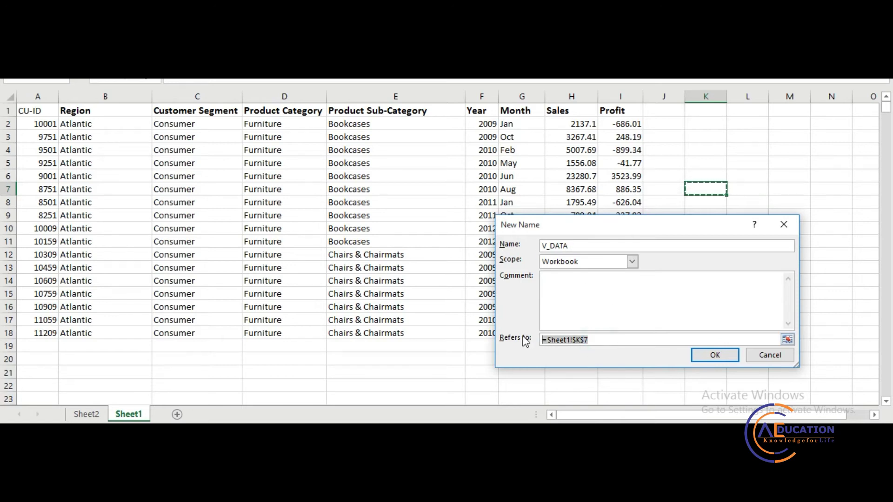
key(ctrl+v)
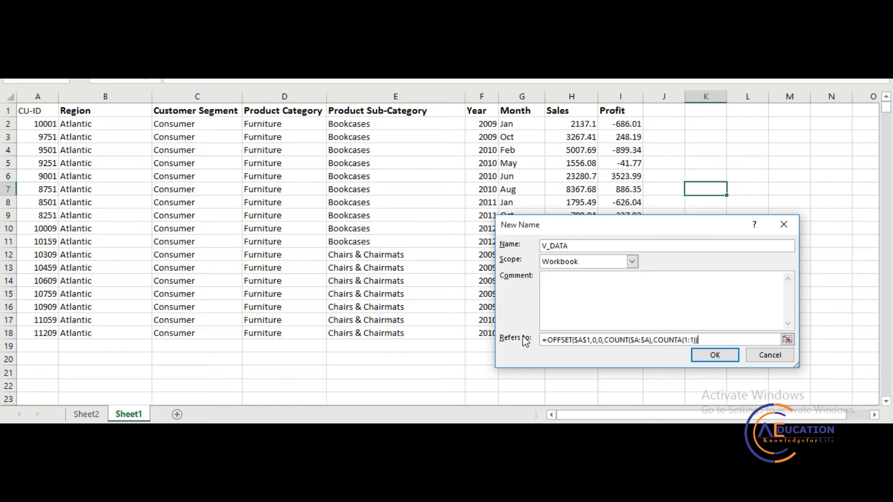
key(Return)
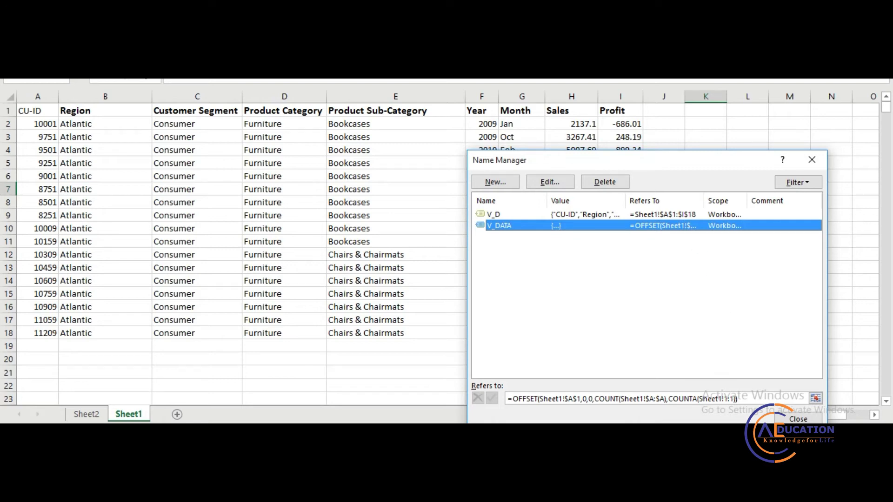
click(797, 419)
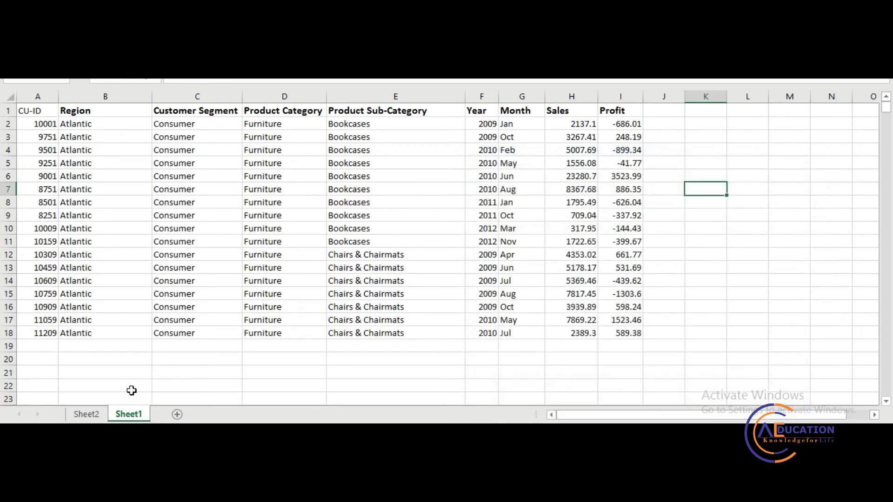
Start a VLOOKUP in B2 of Sheet2 with A2 as the lookup value and V_DATA as the table array
click(86, 413)
click(78, 123)
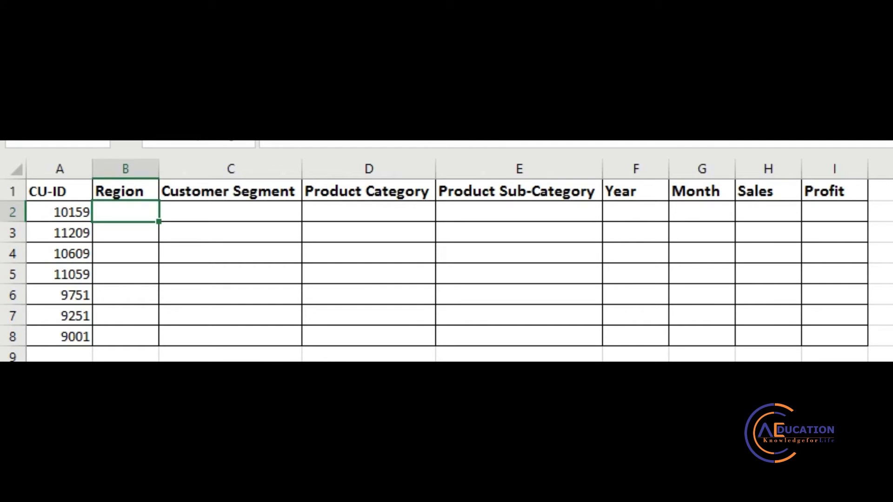
text(=VL)
key(Tab)
click(59, 212)
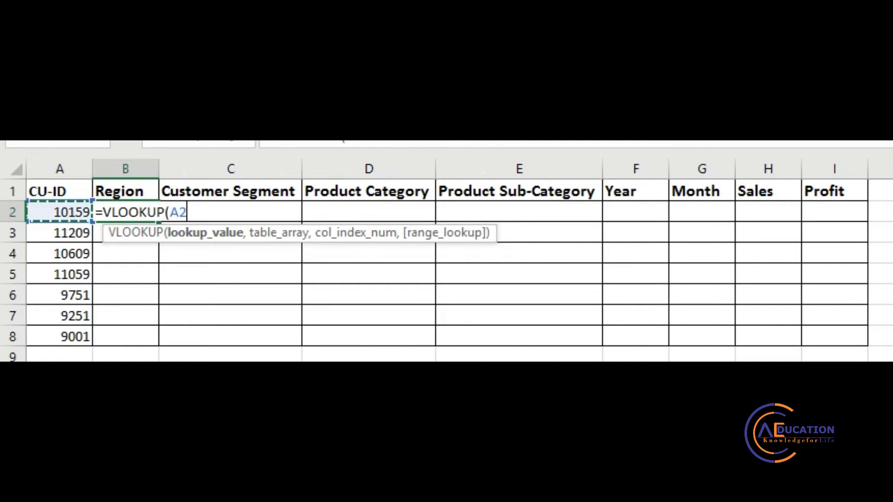
text(,)
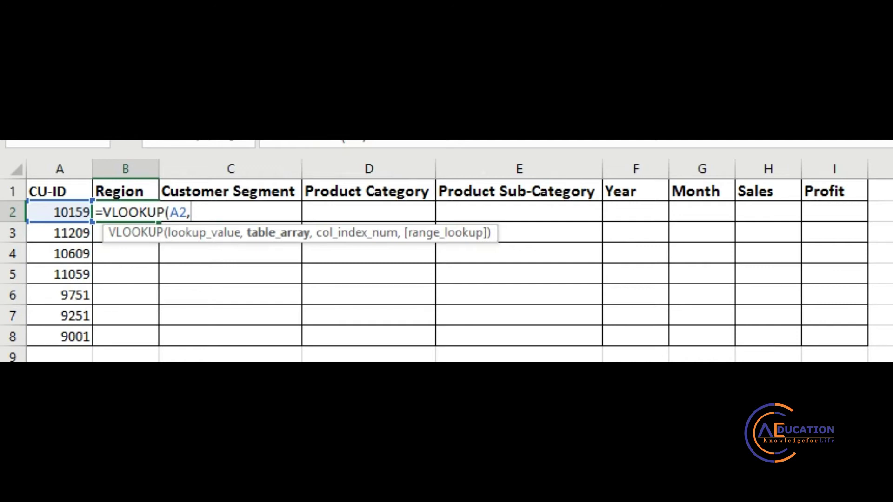
text(V)
key(Down)
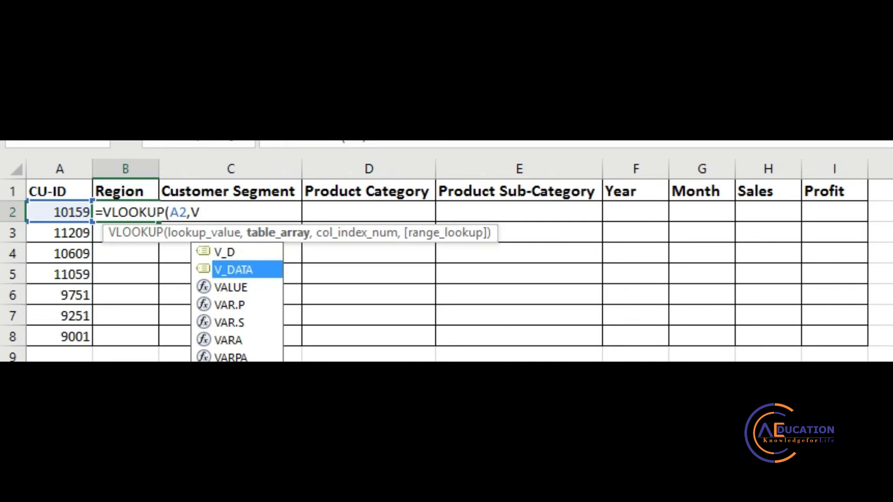
key(Tab)
text(,)
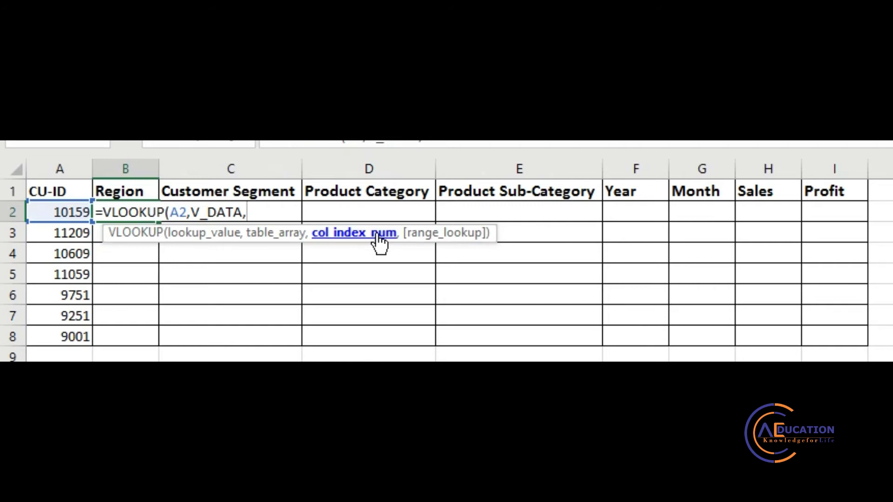
Set the column index to MATCH(B1,Sheet1!$A$1:$I$1,0) and enter the VLOOKUP in B2 with range lookup 0
text(M)
key(Tab)
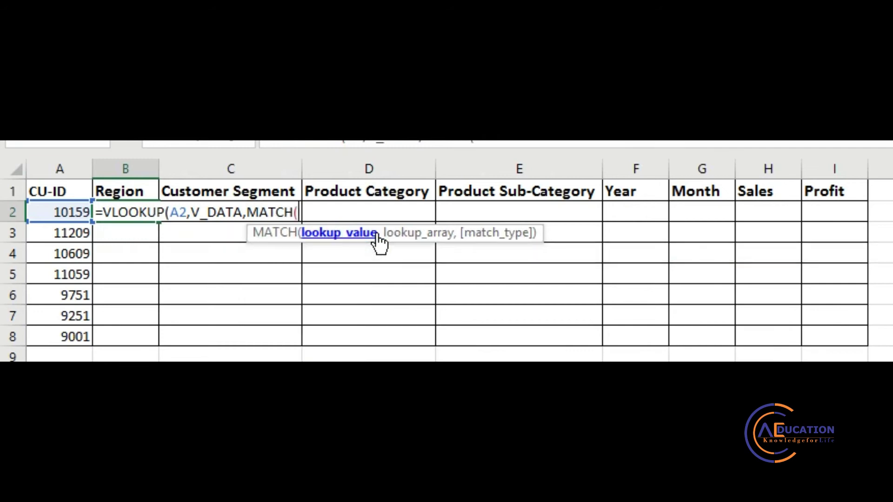
click(127, 190)
text(,)
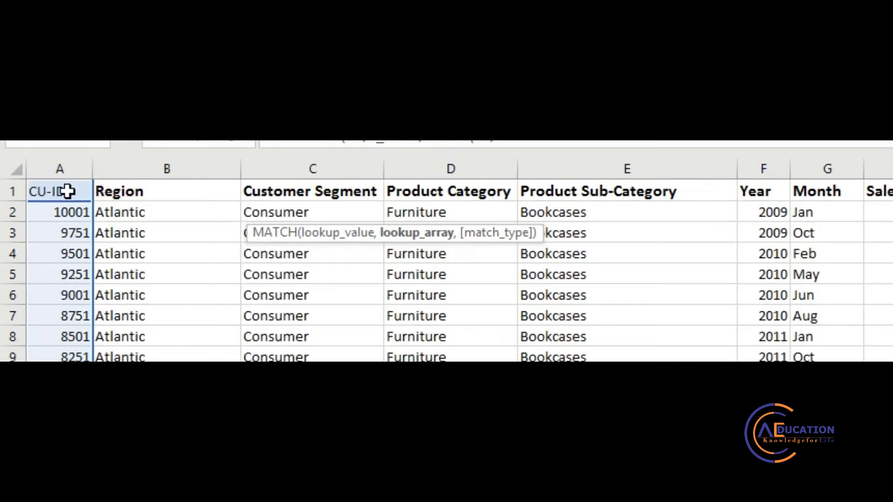
drag(67, 191, 878, 191)
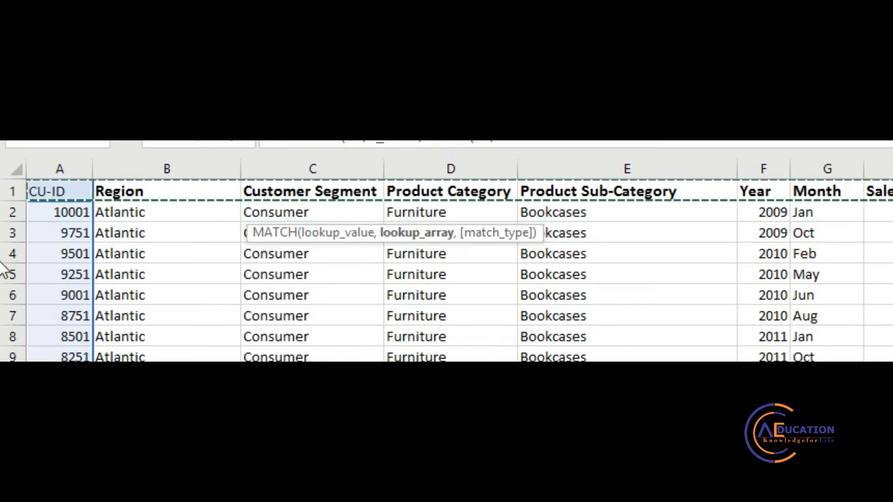
key(F4)
text(,)
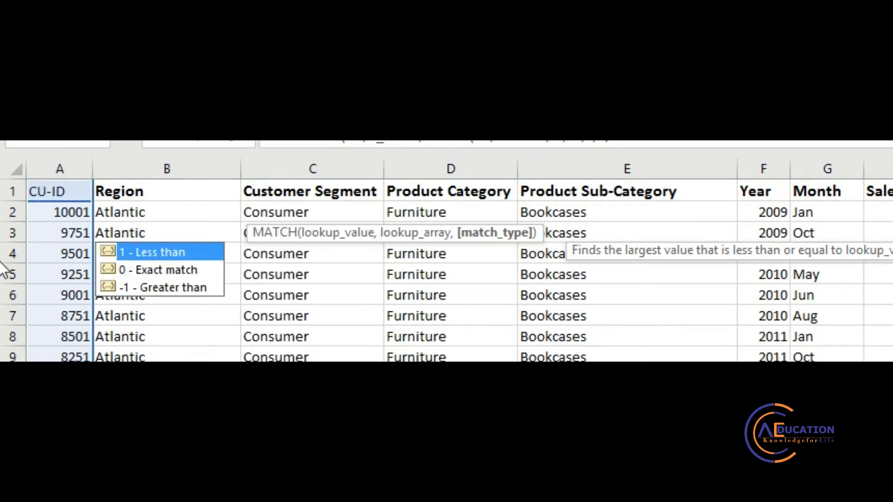
text(0)
text())
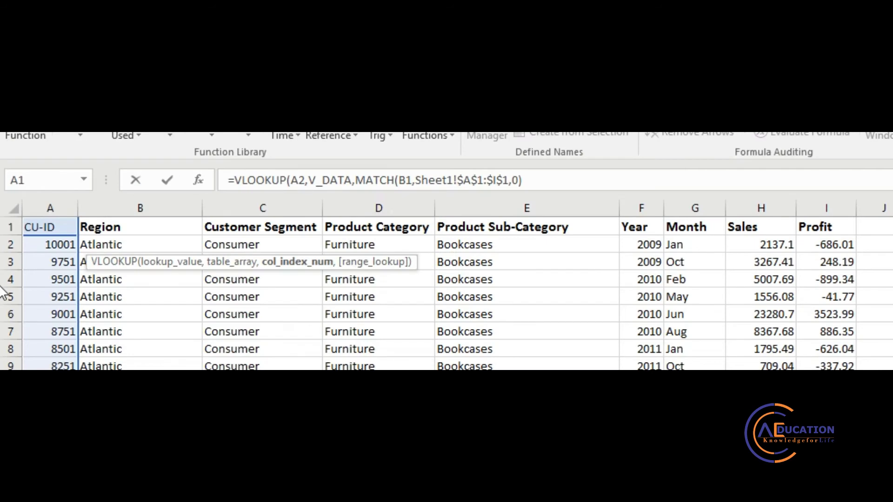
text(,0)
text())
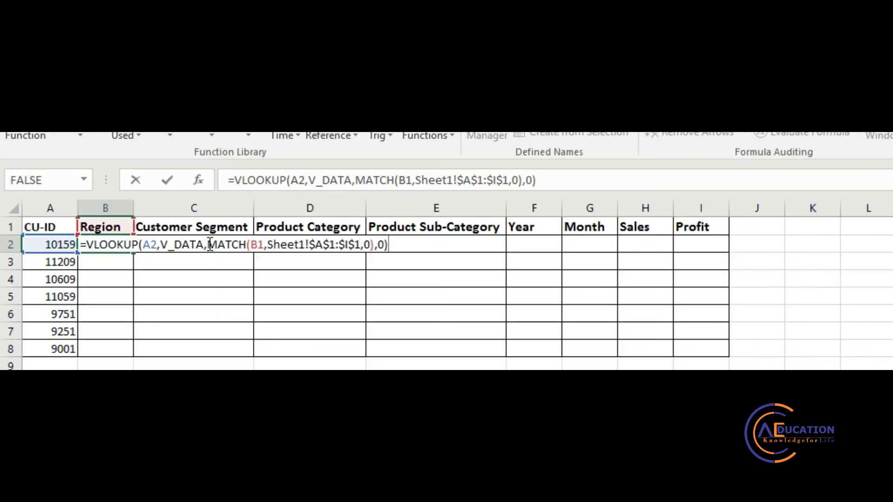
key(ctrl+Return)
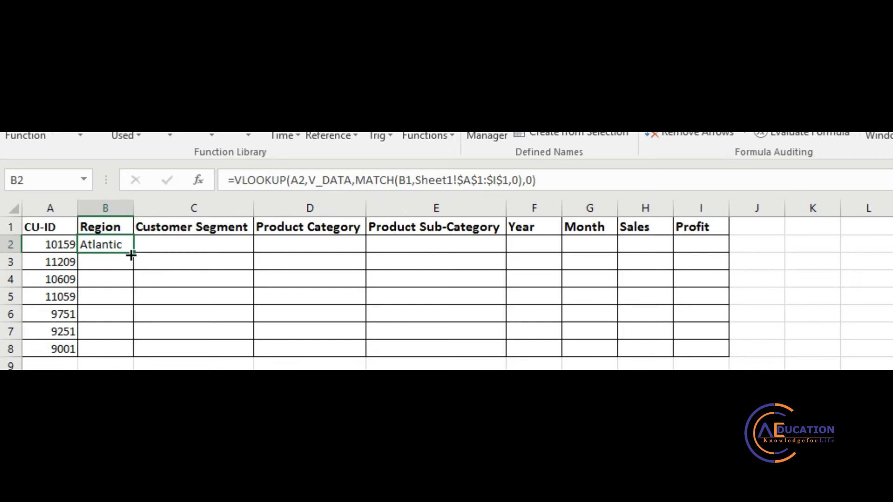
Change the B2 formula's references to the mixed forms B$1 in MATCH and $A2 as the VLOOKUP lookup value
double_click(113, 244)
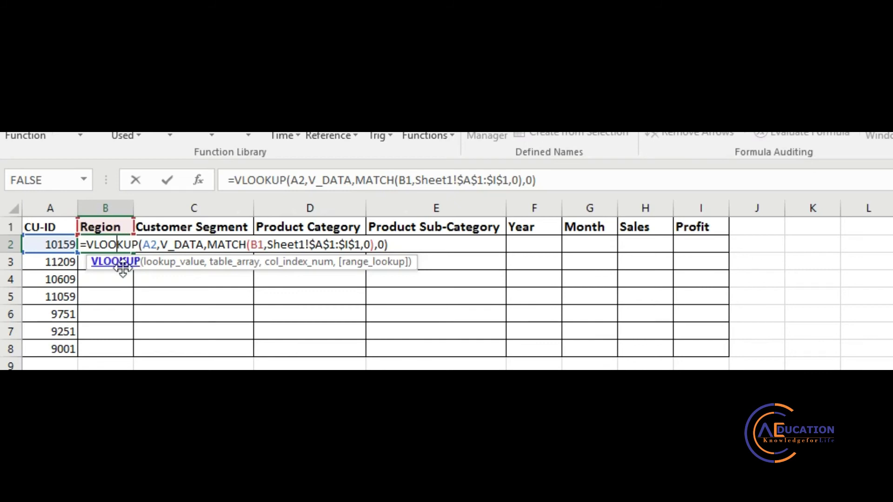
click(257, 245)
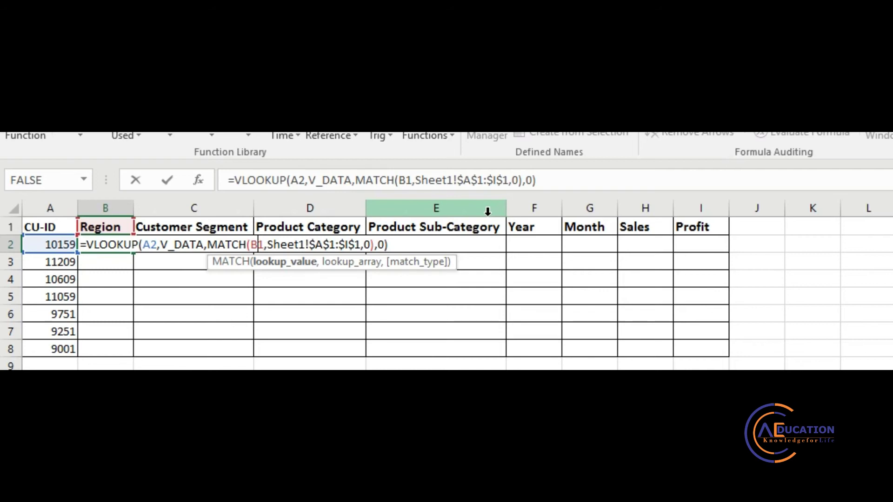
text($)
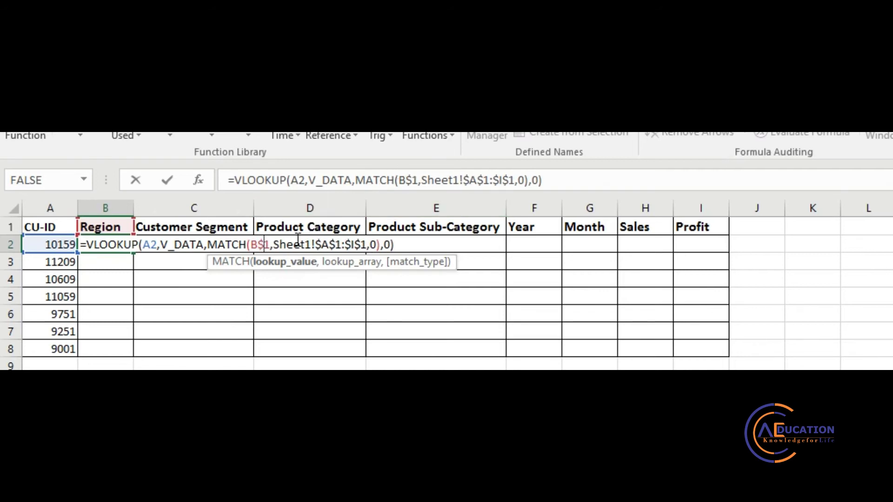
click(146, 244)
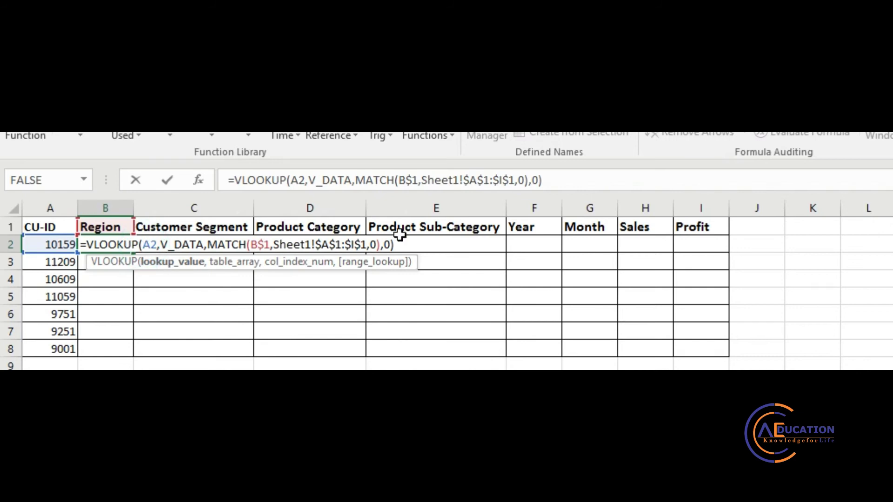
text($)
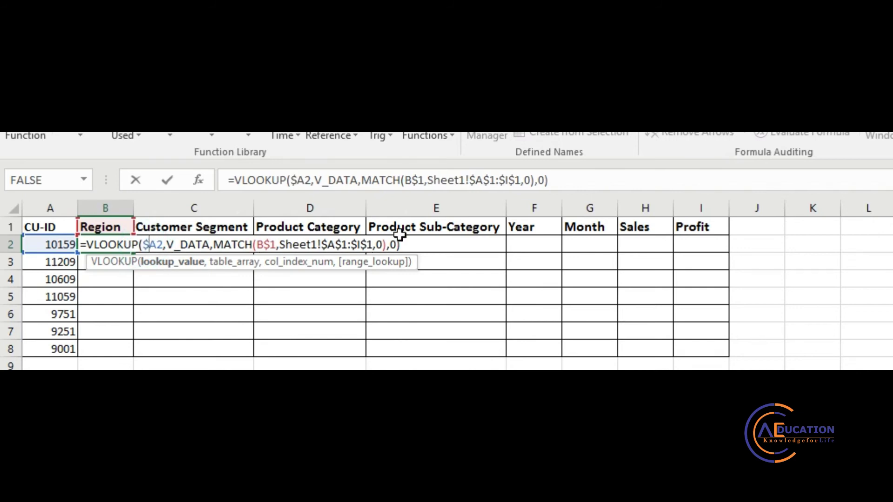
key(ctrl+Return)
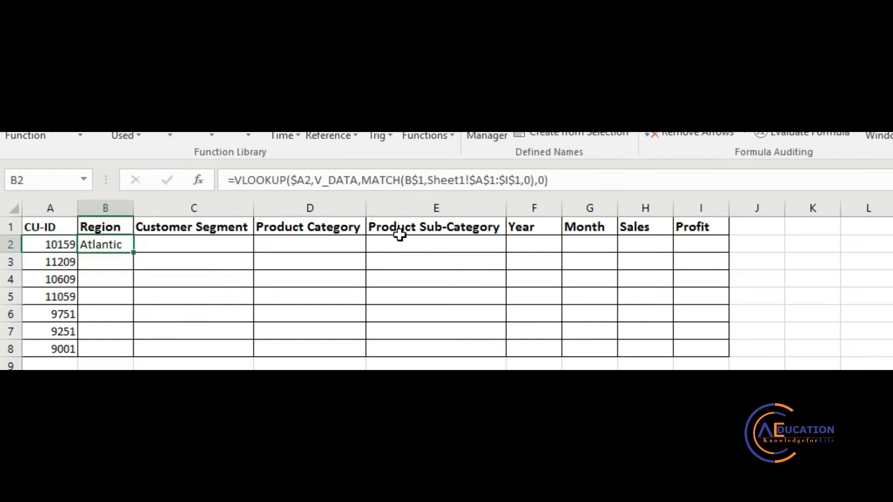
Fill the VLOOKUP formula from B2 rightward across the row through the Profit column
key(shift+Right)
key(shift+Right)
key(shift+Right)
key(shift+Right)
key(shift+Right)
key(shift+Right)
key(shift+Right)
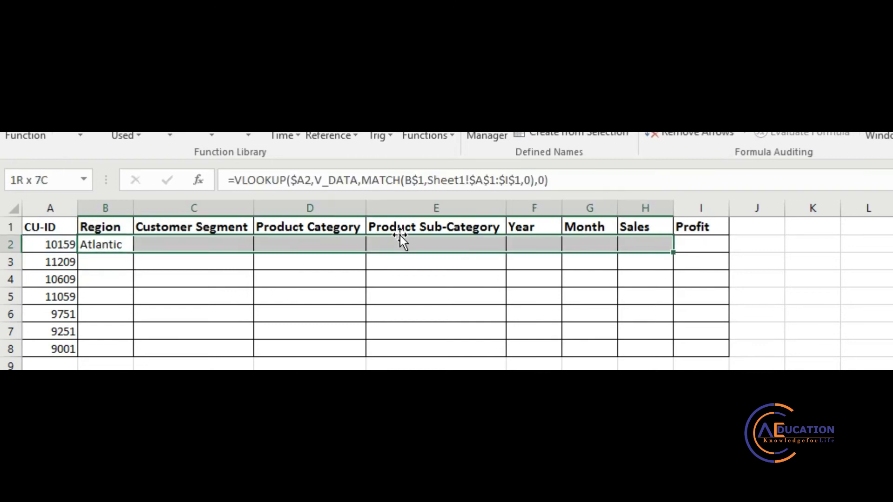
key(ctrl+r)
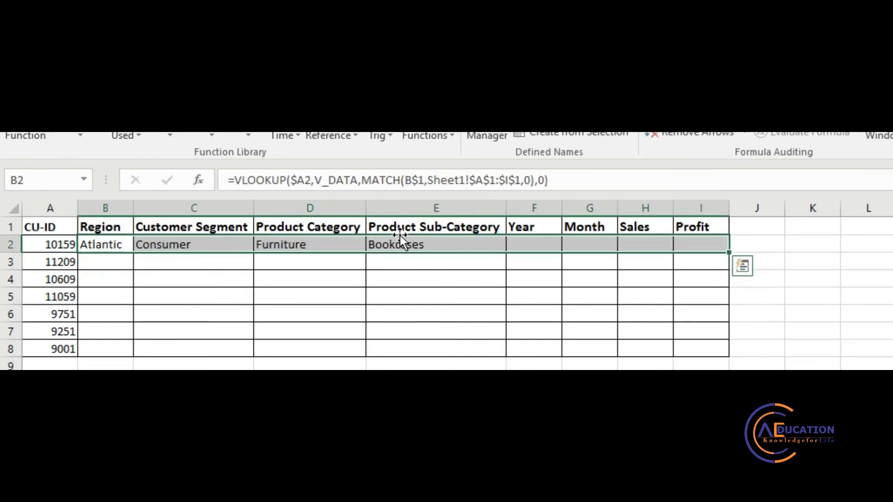
key(Down)
key(Up)
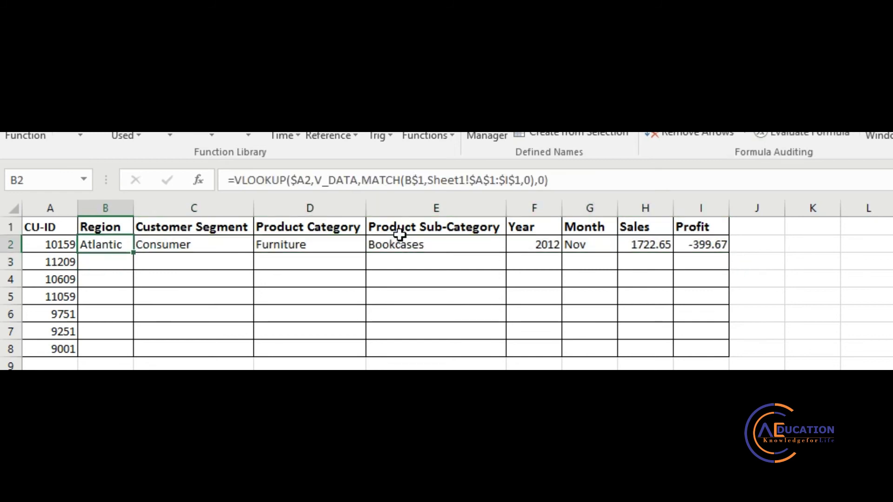
Fill the row 2 VLOOKUP formulas down through B2:I8 for all the listed CU-IDs
key(shift+Right)
key(shift+Right)
key(shift+Right)
key(shift+Right)
key(shift+Right)
key(shift+Right)
key(shift+Right)
key(shift+Down)
key(shift+Down)
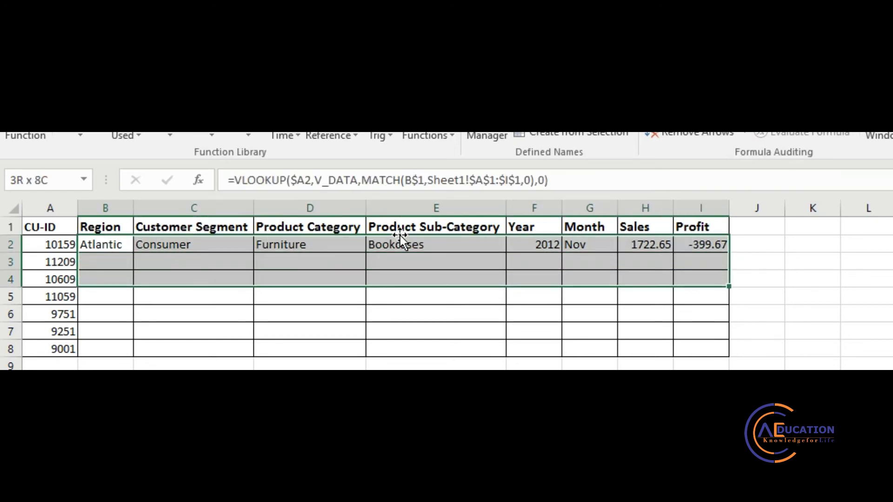
key(shift+Down)
key(shift+Down)
key(shift+Down)
key(shift+Down)
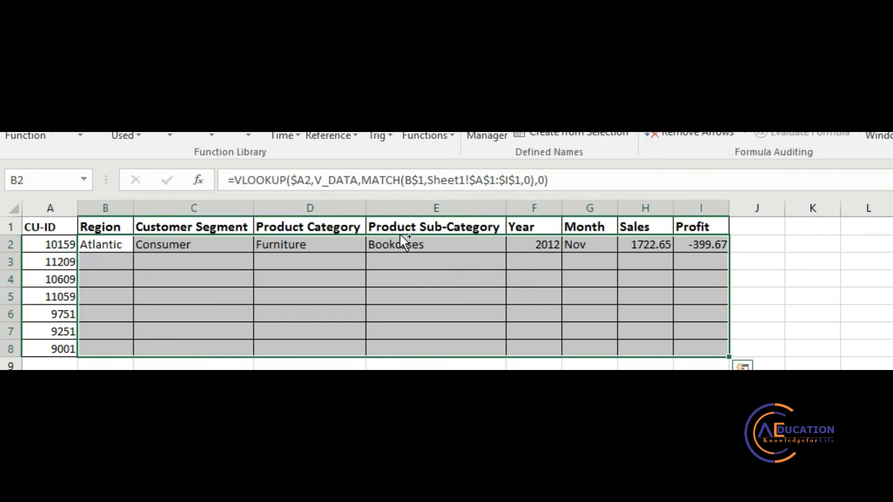
key(ctrl+d)
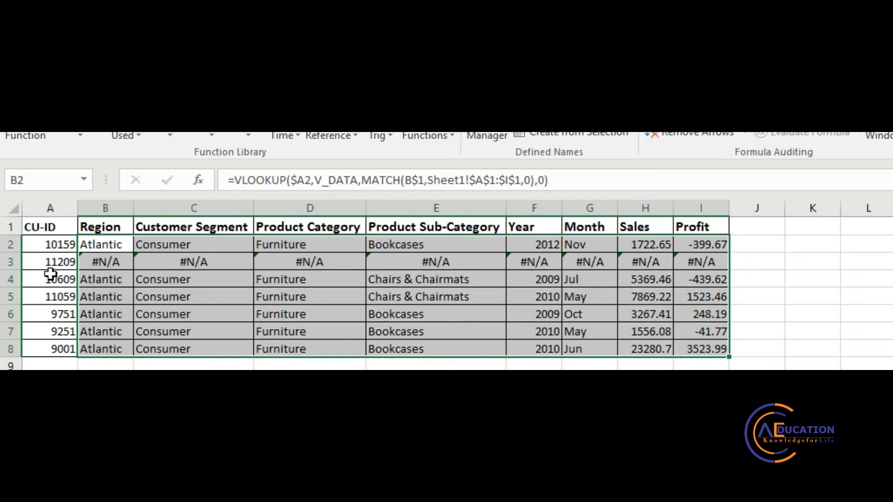
click(58, 262)
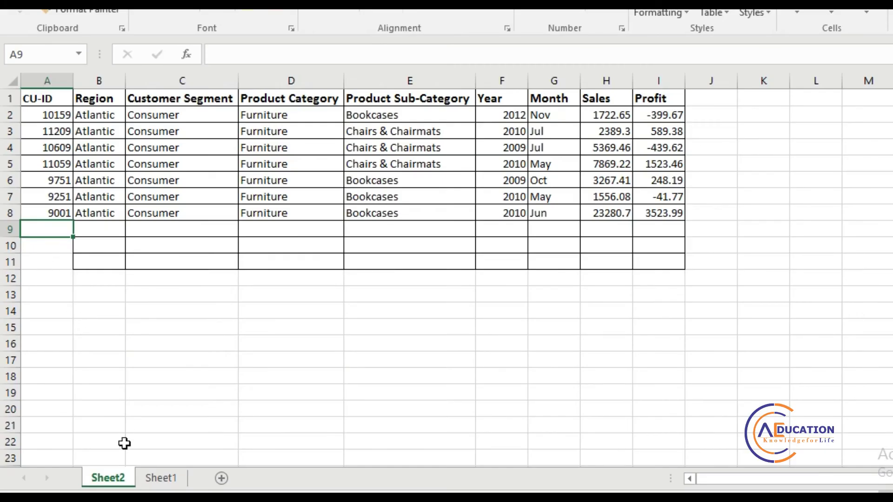
Copy the Region through Profit data in B4:I8 of Sheet1 and paste it beside the added CU-IDs starting at B19
click(161, 478)
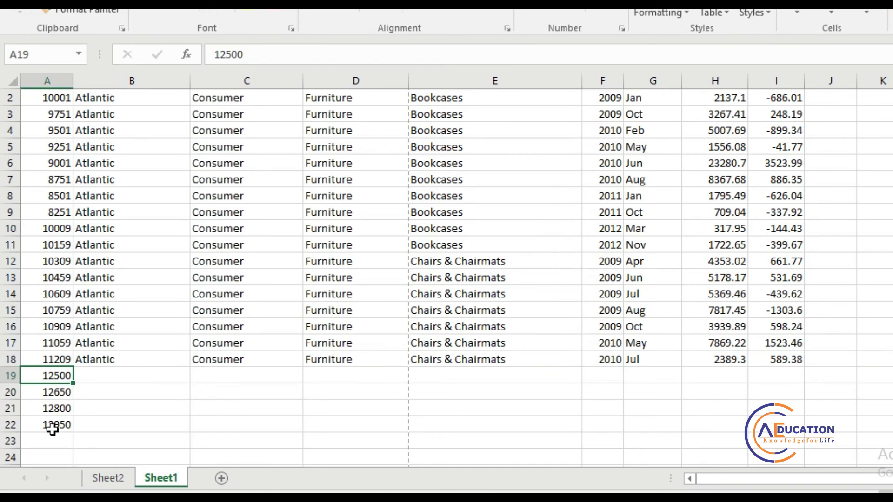
click(52, 429)
scroll(104, 186, up, 1)
drag(93, 151, 774, 203)
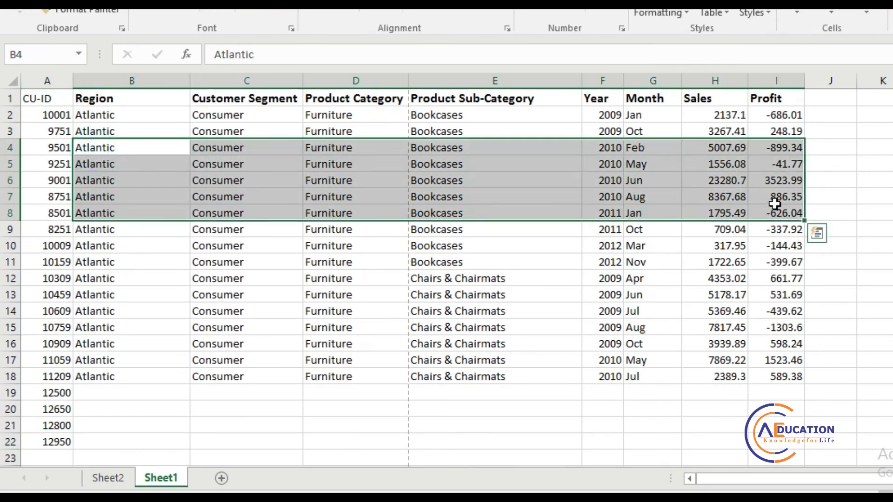
key(ctrl+c)
key(Down)
key(Down)
key(Down)
key(Down)
key(Down)
key(Down)
key(Down)
key(Down)
key(Down)
key(Down)
key(Down)
key(Down)
key(Down)
key(Down)
key(Down)
key(Down)
key(Up)
key(ctrl+v)
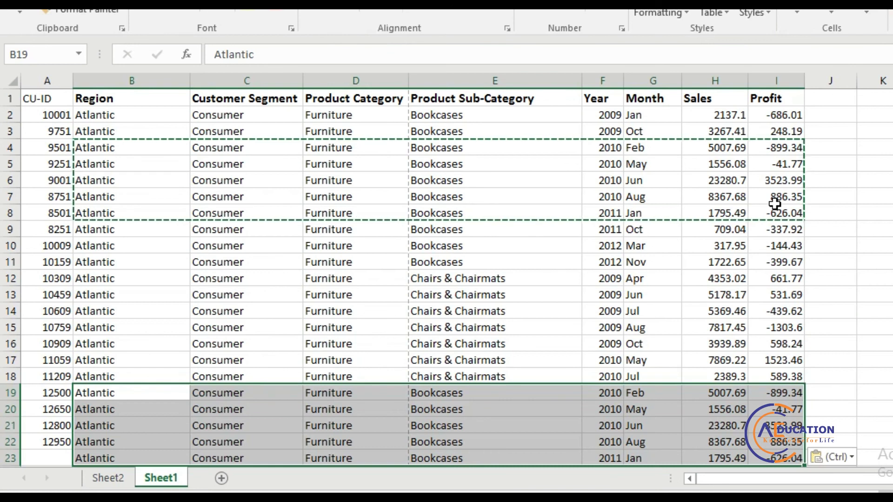
Clear the surplus pasted record in B23:I23 that has no CU-ID
key(Down)
key(Down)
key(Down)
key(Down)
key(ctrl+shift+Right)
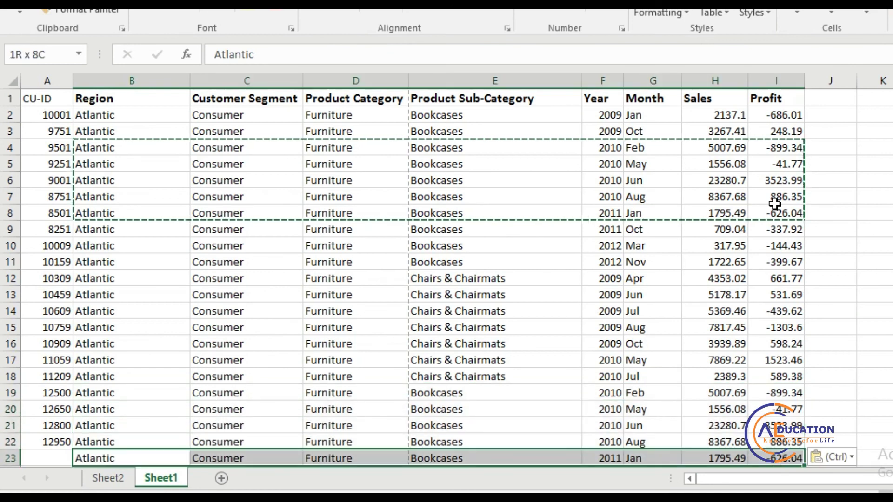
key(Delete)
key(Up)
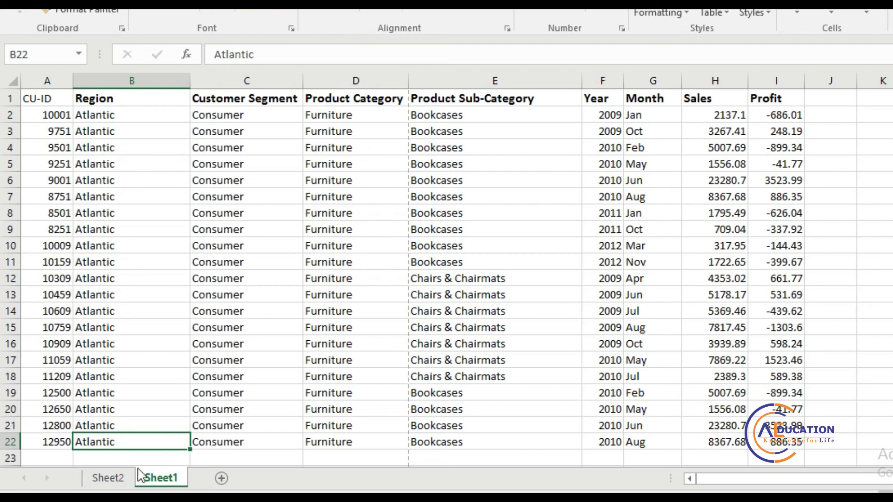
Copy the two added CU-IDs from A20:A21 of Sheet1 into A9:A10 of Sheet2
click(108, 478)
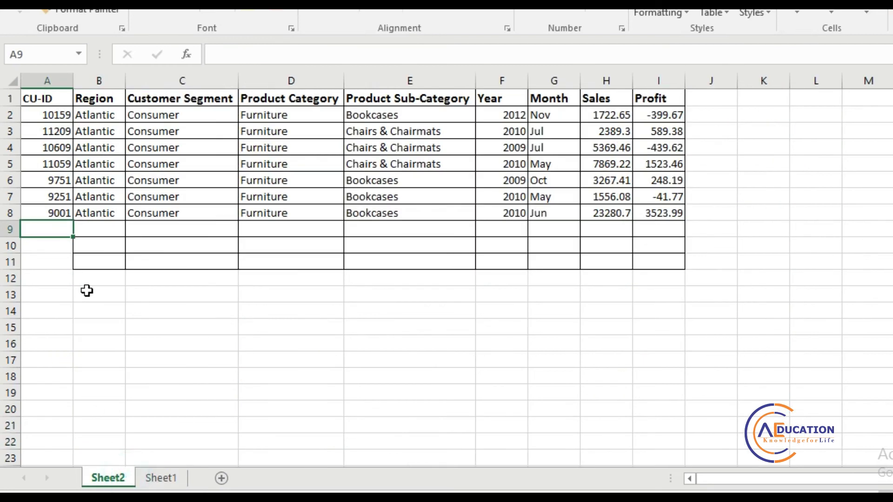
click(174, 479)
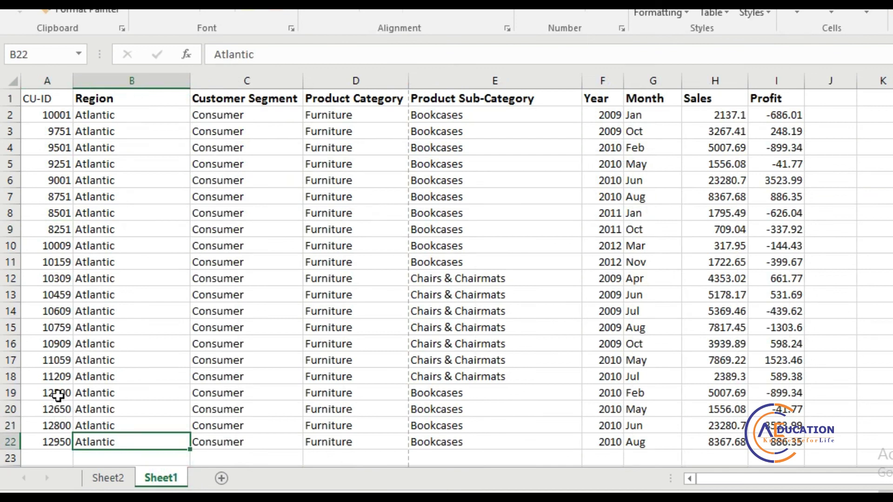
drag(56, 408, 58, 419)
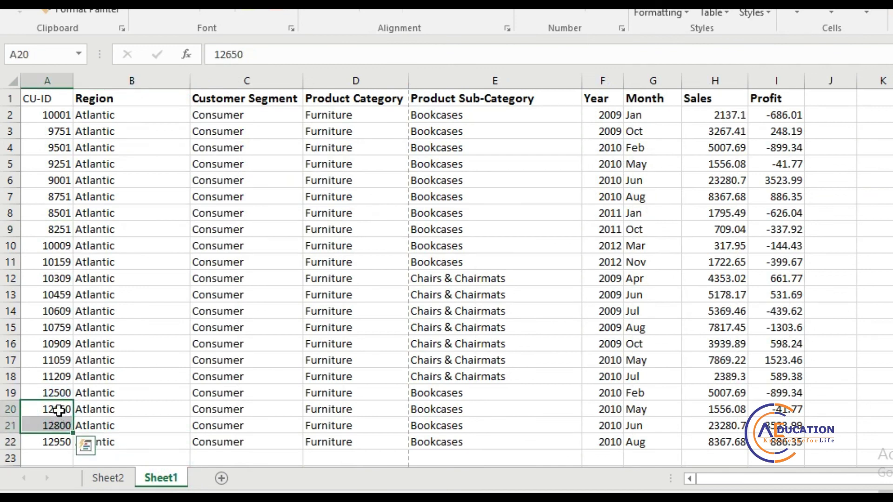
key(ctrl+c)
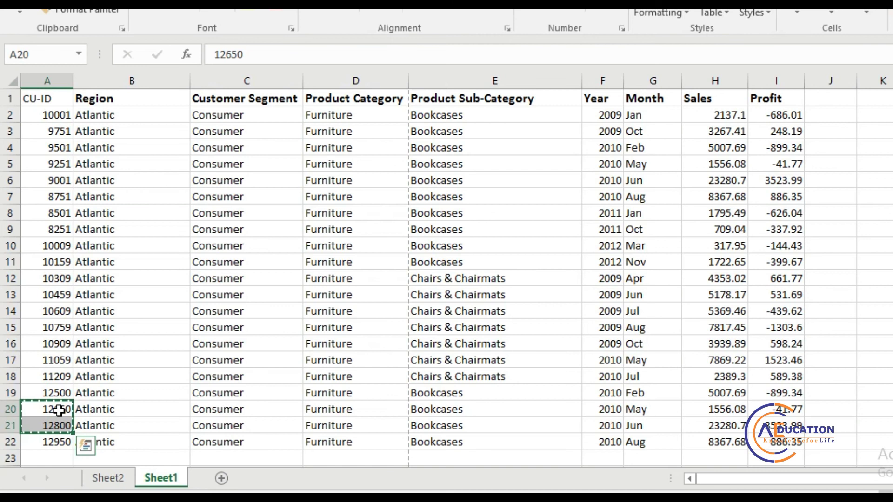
click(108, 478)
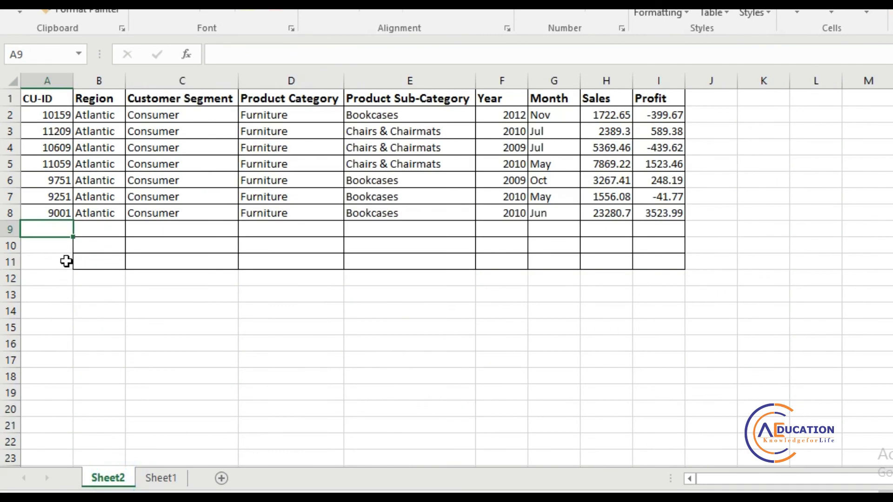
key(ctrl+v)
Fill the VLOOKUP formulas of B8:I8 down through row 10 for the two added CU-IDs
key(Up)
key(Right)
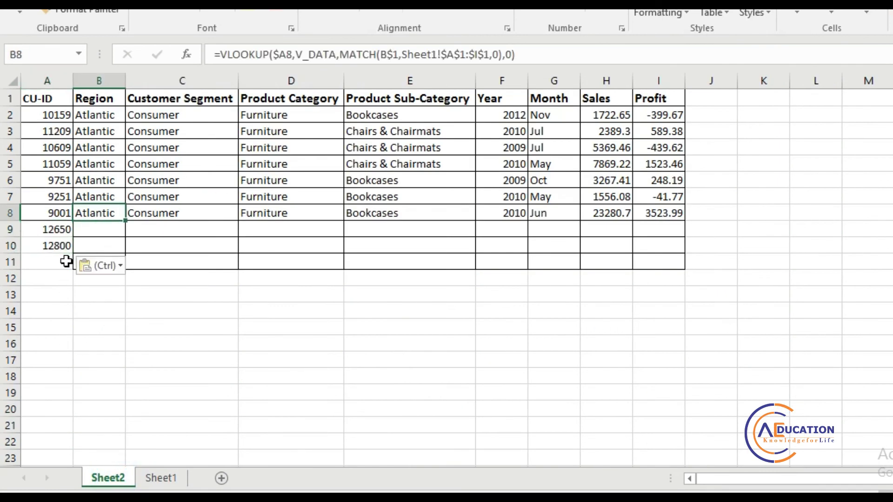
key(shift+Right)
key(shift+Right)
key(shift+Right)
key(shift+Right)
key(shift+Right)
key(shift+Right)
key(shift+Right)
key(shift+Down)
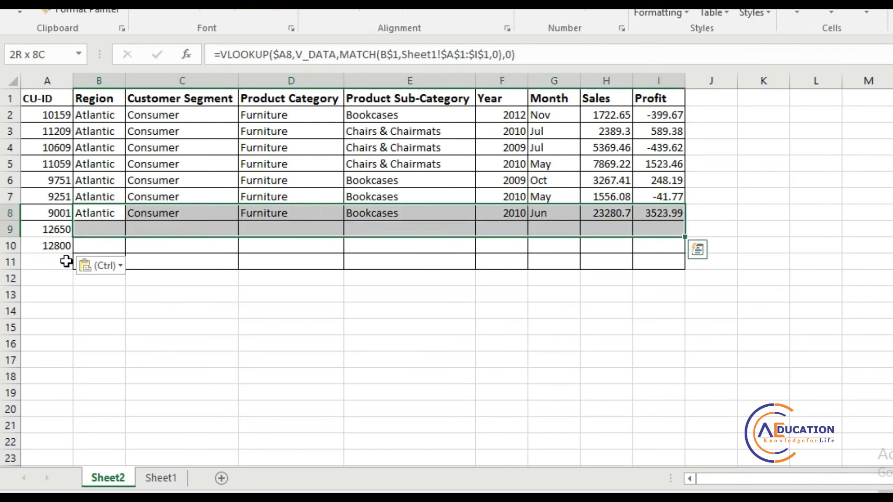
key(shift+Down)
key(ctrl+d)
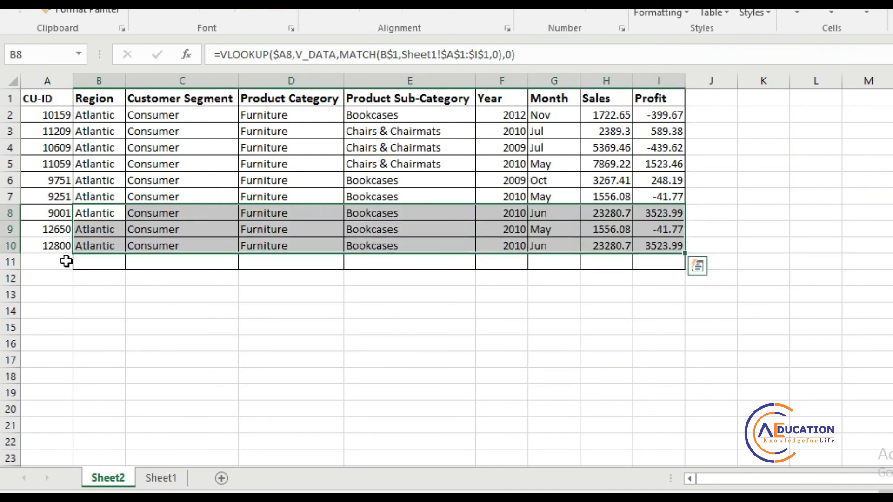
key(Down)
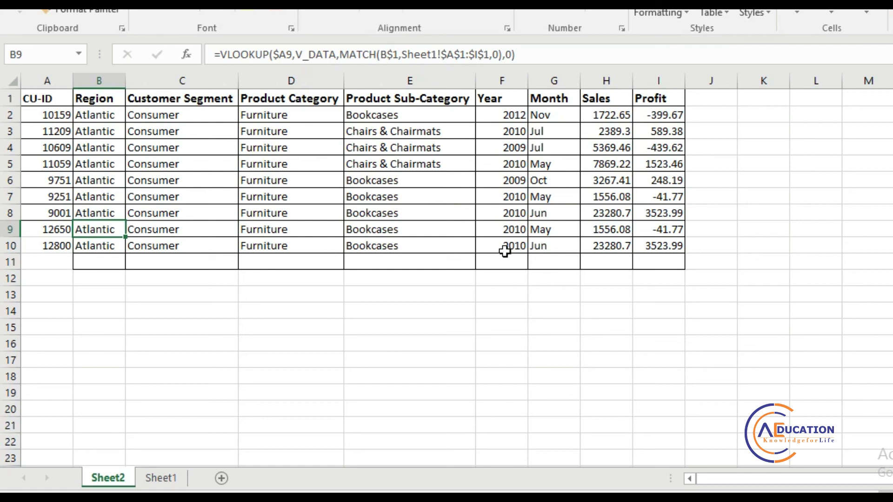
Compare the added lookup rows on Sheet2 with the source records at the end of Sheet1's data
drag(64, 245, 64, 229)
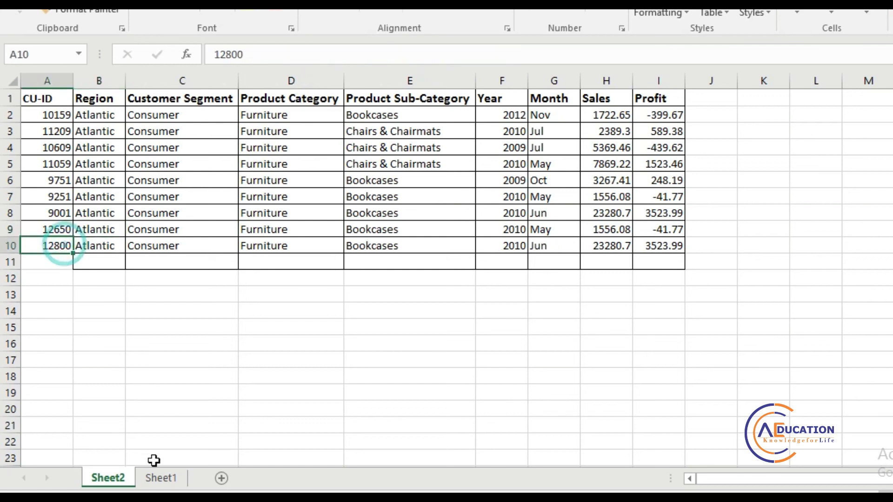
click(161, 478)
scroll(95, 360, down, 2)
click(60, 361)
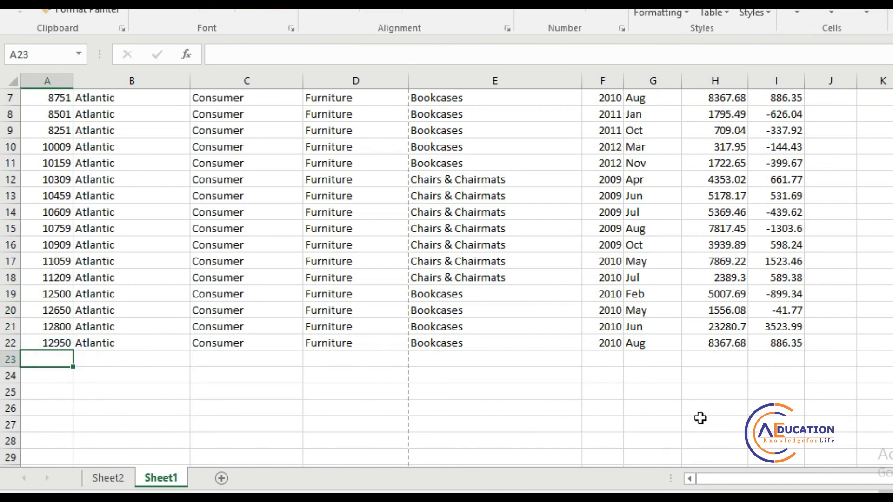
click(104, 479)
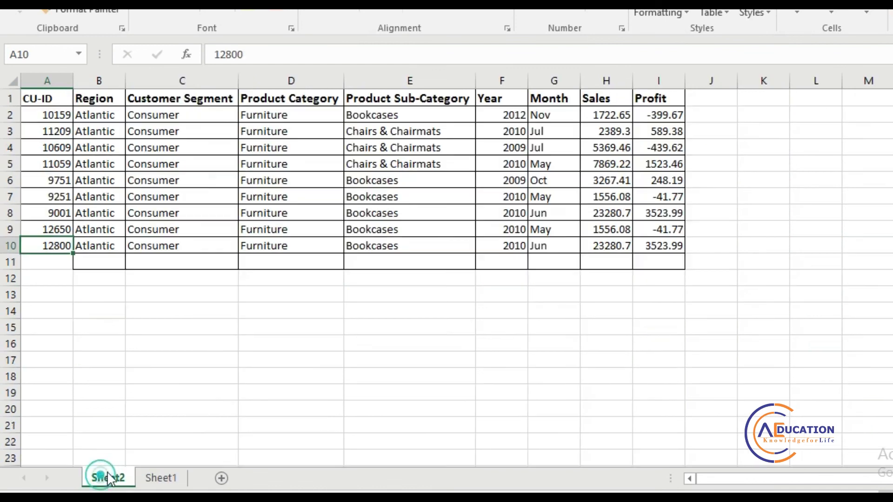